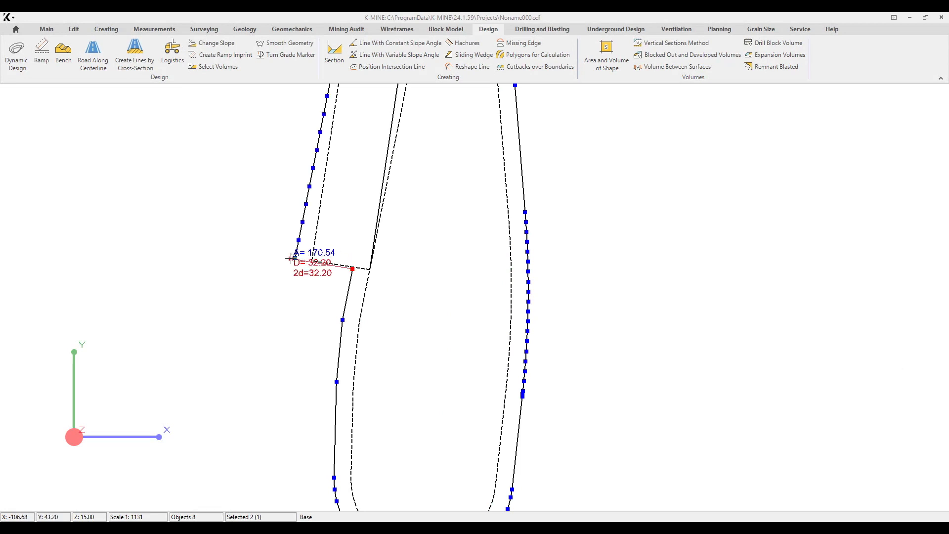
# - Reroute the pit's crest and toe lines beside the ramp so each runs straight from the ramp's outer corner to the pit wall
pyautogui.press('Delete')
pyautogui.click(360, 305)
pyautogui.press('Insert')
pyautogui.press('Escape')
pyautogui.click(365, 283)
pyautogui.press('Insert')
pyautogui.click(389, 265)
pyautogui.moveTo(369, 261); pyautogui.dragTo(311, 250)
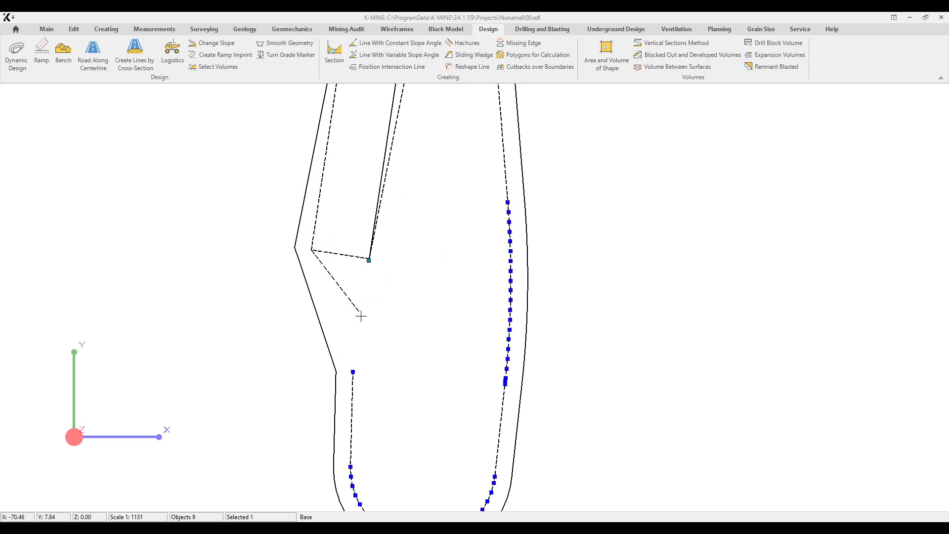
pyautogui.moveTo(358, 312); pyautogui.dragTo(353, 371)
pyautogui.scroll(-5, 366, 318)
pyautogui.scroll(4, 327, 284)
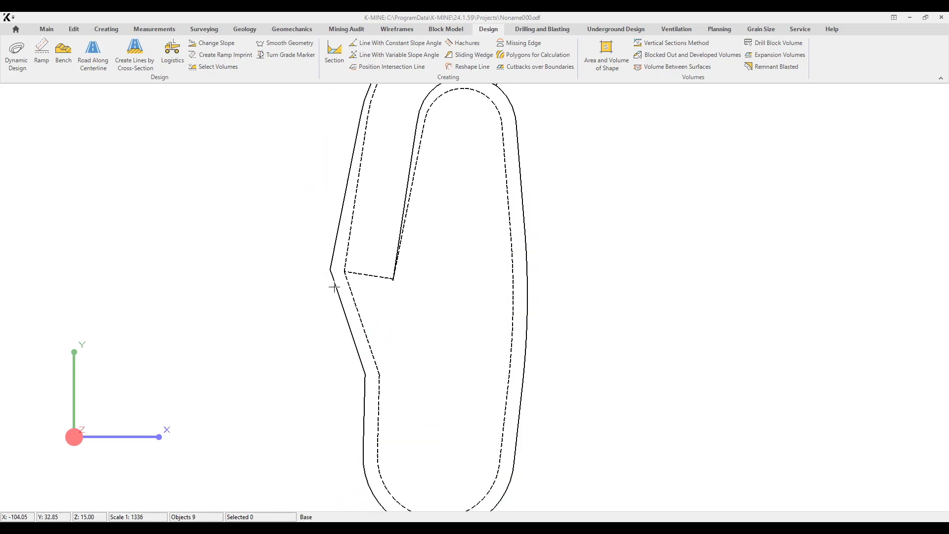
# - Create one offset line from the pit's crest line at distance 10 and height 0
pyautogui.click(238, 252)
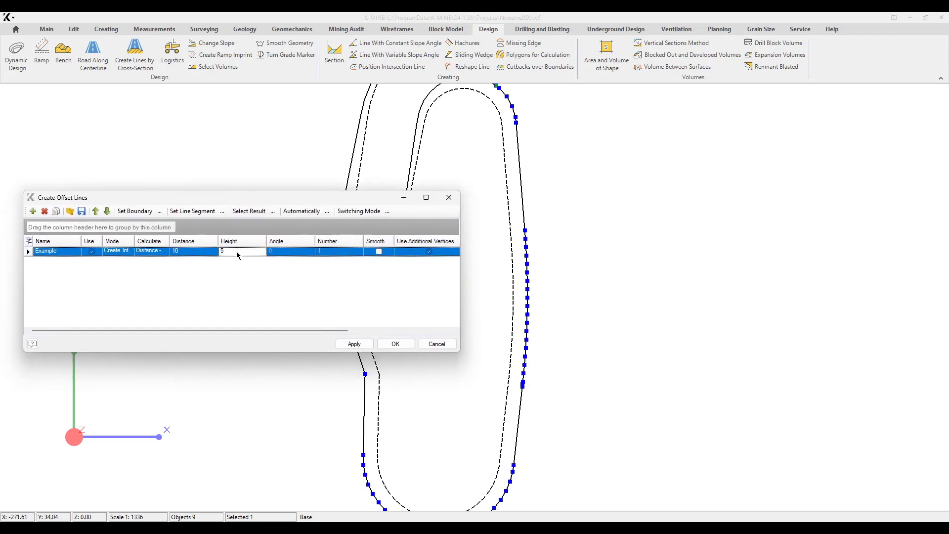
pyautogui.press('Return')
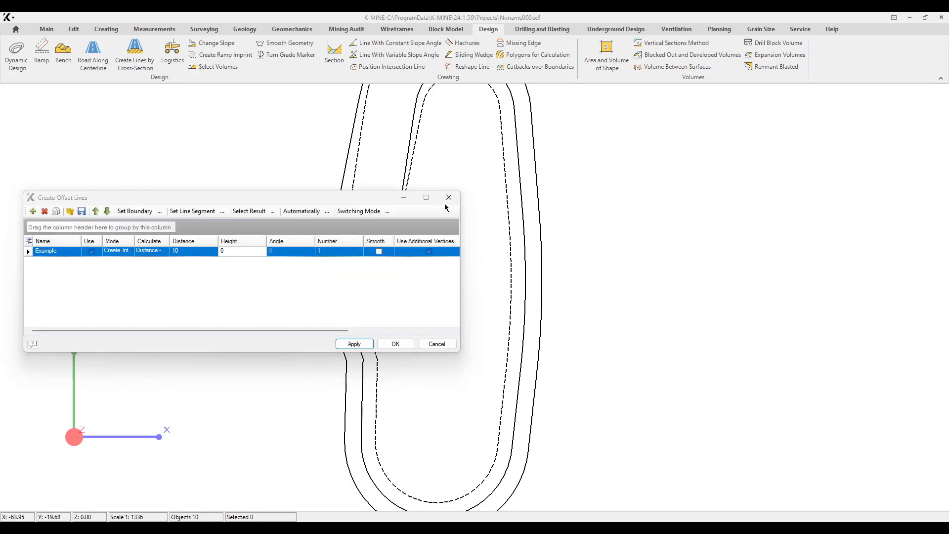
pyautogui.press('Return')
# - Offset the ramp's outer crest line and join it to the pit's offset line at the ramp corner
pyautogui.click(319, 340)
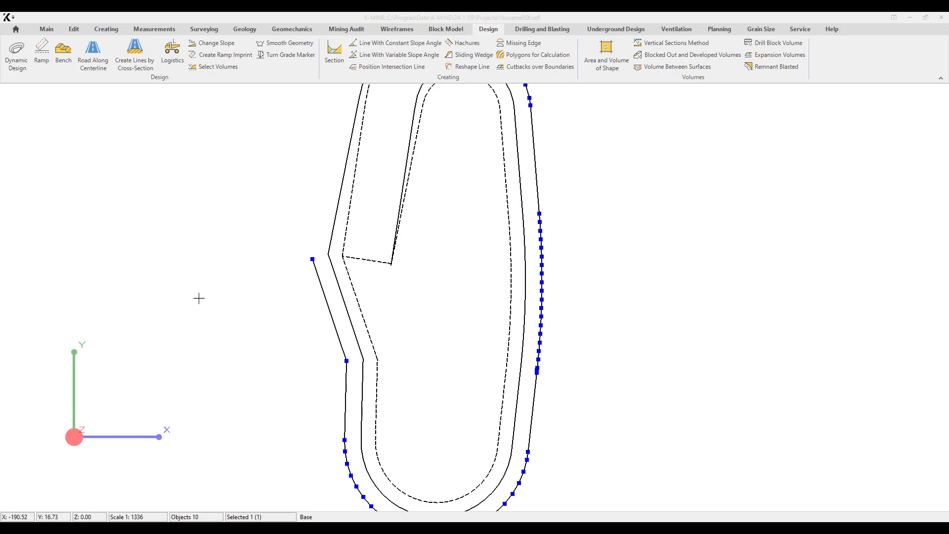
pyautogui.scroll(-3, 186, 298)
pyautogui.click(332, 248)
pyautogui.moveTo(338, 266); pyautogui.dragTo(334, 270, button='middle')
pyautogui.press('space')
pyautogui.click(390, 339)
pyautogui.scroll(7, 319, 245)
pyautogui.click(325, 281)
pyautogui.click(322, 378)
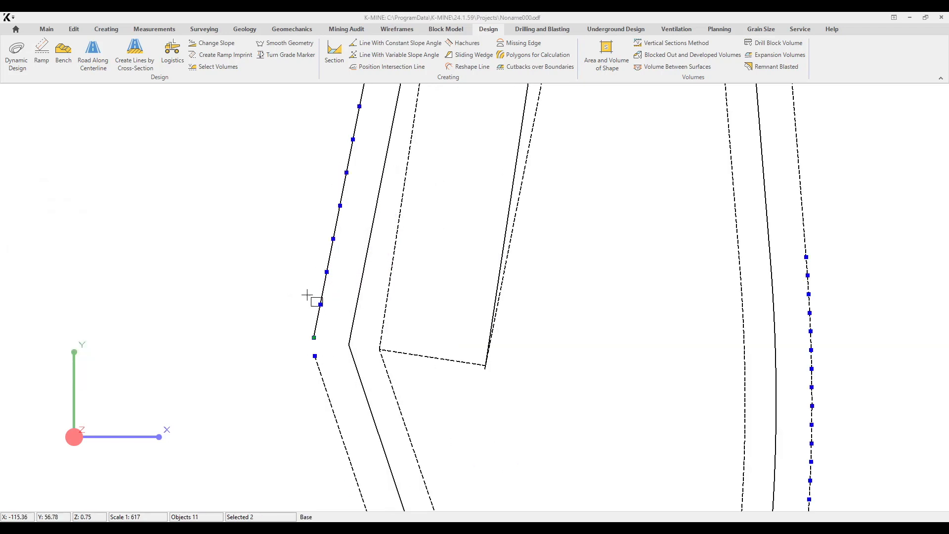
pyautogui.press('j')
# - Draw two long diagonal lines crossing each other over the whole pit design
pyautogui.scroll(-4, 292, 288)
pyautogui.moveTo(330, 280); pyautogui.dragTo(326, 407, button='middle')
pyautogui.moveTo(521, 238)
pyautogui.mouseDown(button='middle')
pyautogui.moveTo(515, 185)
pyautogui.moveTo(519, 245)
pyautogui.mouseUp(button='middle')
pyautogui.scroll(-5, 509, 173)
pyautogui.click(51, 31)
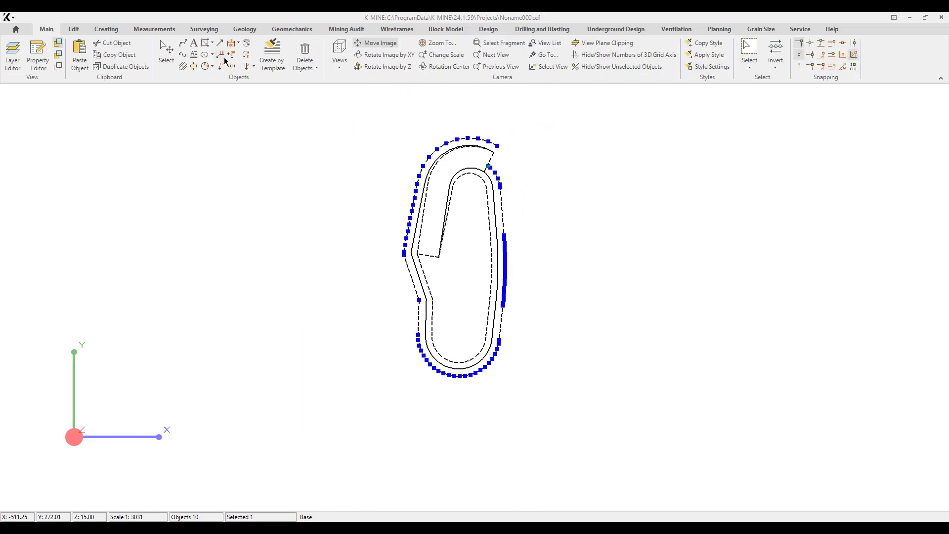
pyautogui.click(320, 120)
pyautogui.doubleClick(557, 397)
pyautogui.click(351, 399)
pyautogui.click(558, 122)
pyautogui.moveTo(557, 121); pyautogui.dragTo(547, 300, button='middle')
# - Place the text "Forget about Step by Step construction!!!!" above the pit drawing
pyautogui.click(197, 43)
pyautogui.scroll(5, 426, 293)
pyautogui.click(395, 314)
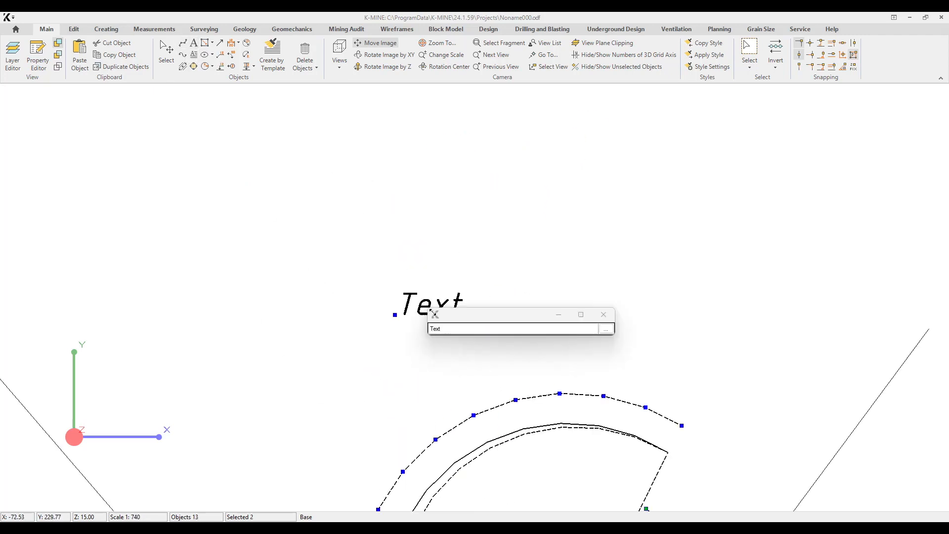
pyautogui.hotkey('ctrl', 'v')
pyautogui.press('Return')
pyautogui.moveTo(497, 356); pyautogui.dragTo(398, 351, button='middle')
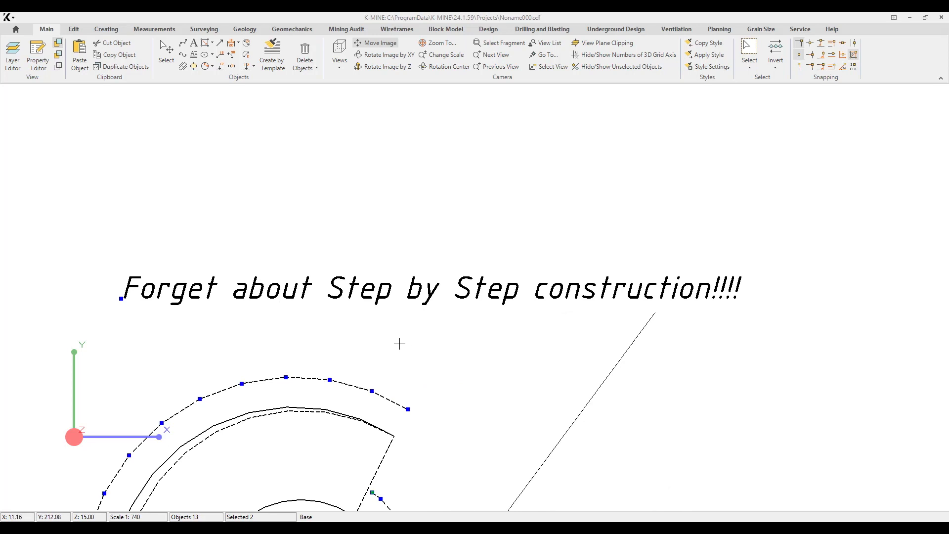
pyautogui.scroll(-3, 400, 336)
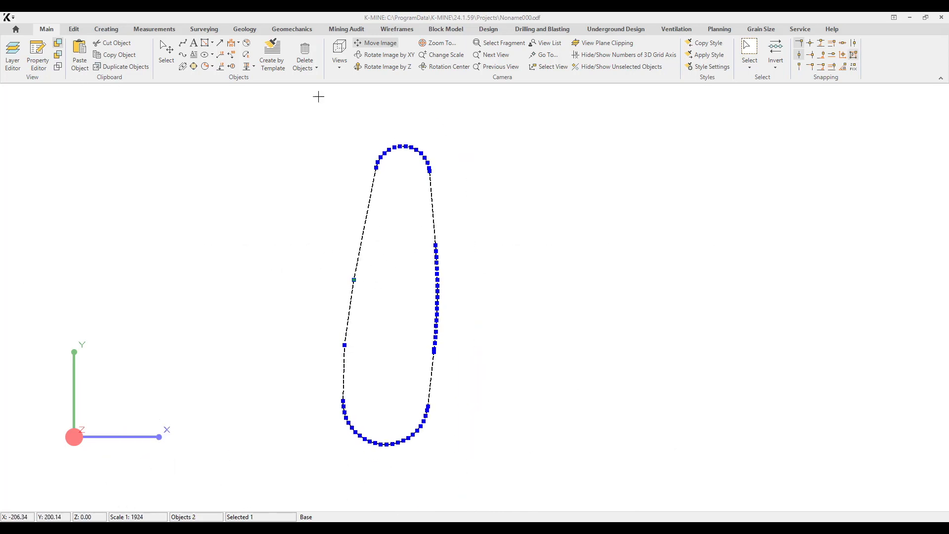
# - Start Dynamic Design and auto-fill 30 levels with toe elevation -200, height 15, slope angle 60 and berm width 10
pyautogui.click(495, 29)
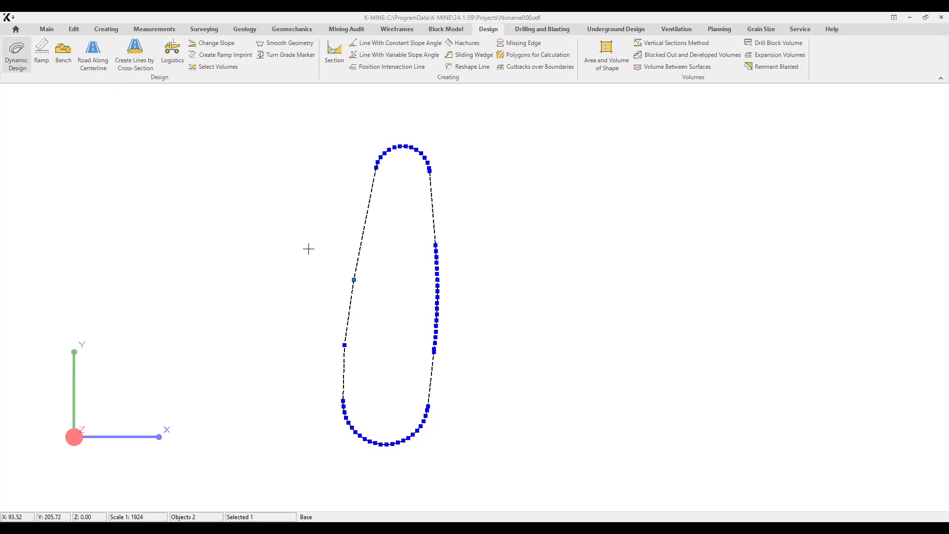
pyautogui.moveTo(496, 176); pyautogui.dragTo(762, 99)
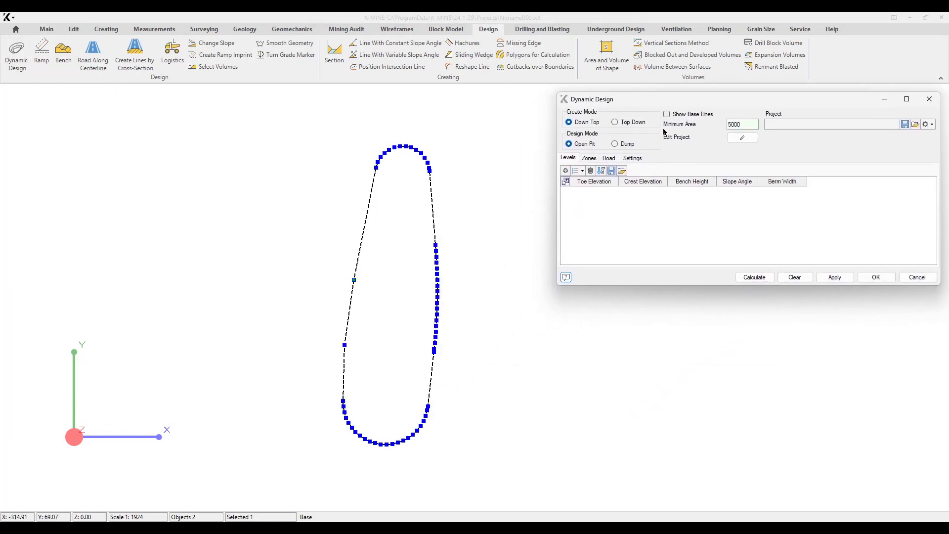
pyautogui.click(584, 174)
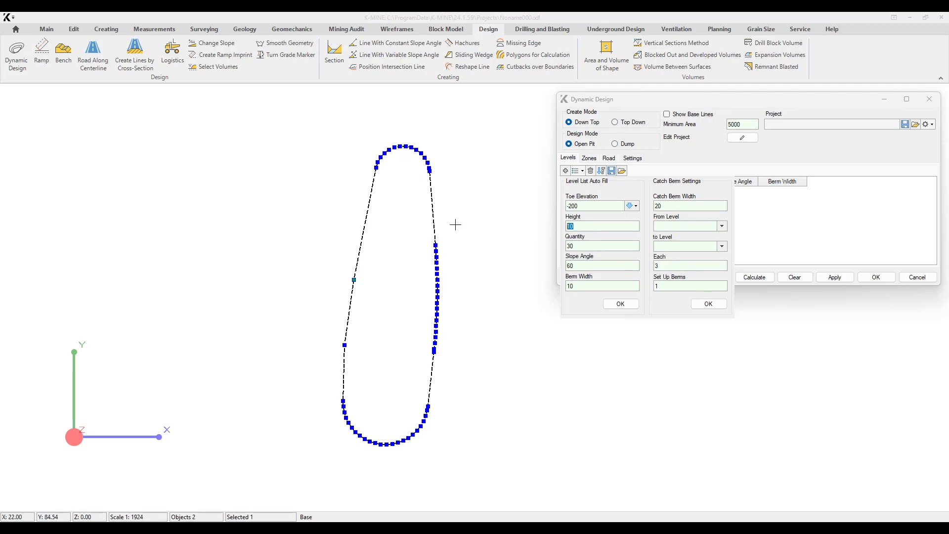
pyautogui.press('Tab')
pyautogui.doubleClick(569, 284)
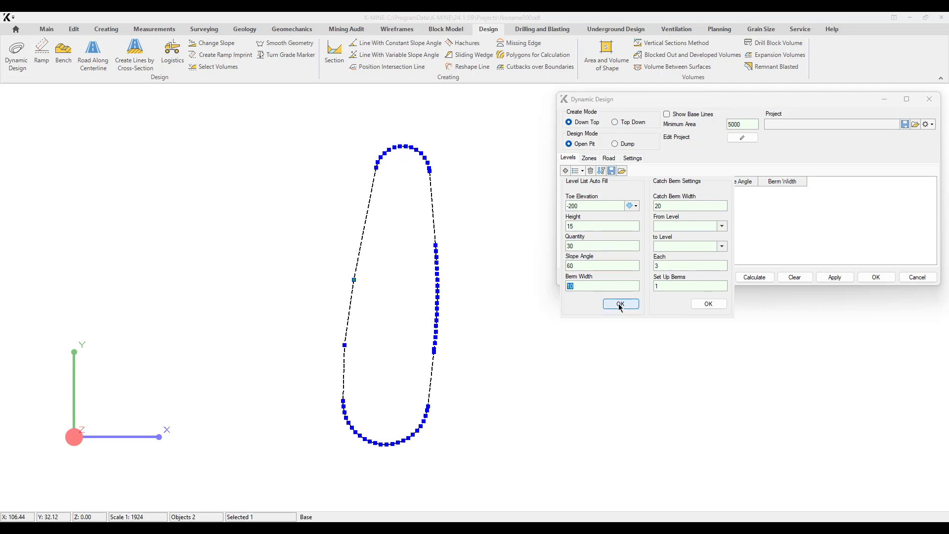
pyautogui.click(621, 305)
# - Assign the selected pit-bottom contour as base edge of toe elevation -635 and calculate the pit benches
pyautogui.scroll(-8, 600, 245)
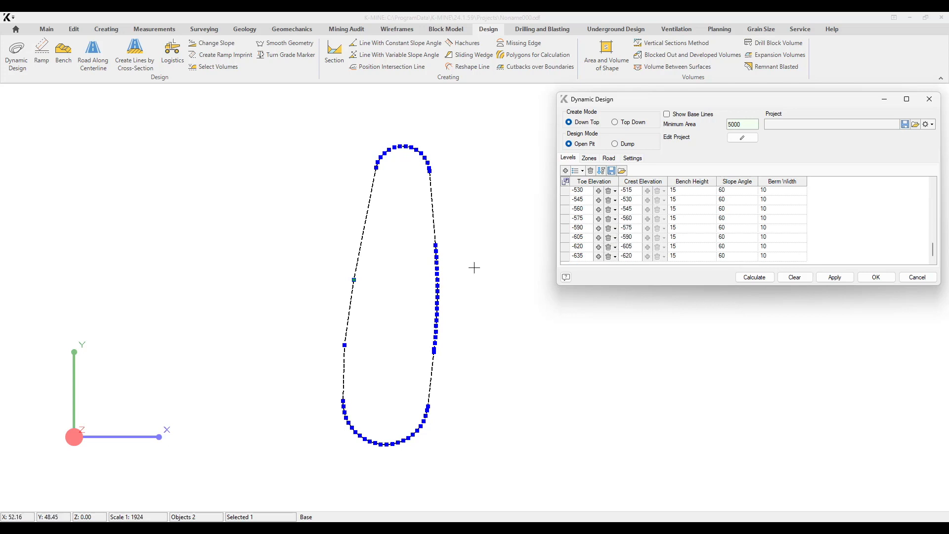
pyautogui.moveTo(472, 262); pyautogui.dragTo(457, 252, button='middle')
pyautogui.moveTo(511, 236); pyautogui.dragTo(496, 270, button='middle')
pyautogui.click(599, 257)
pyautogui.moveTo(411, 279); pyautogui.dragTo(405, 260, button='middle')
pyautogui.press('Escape')
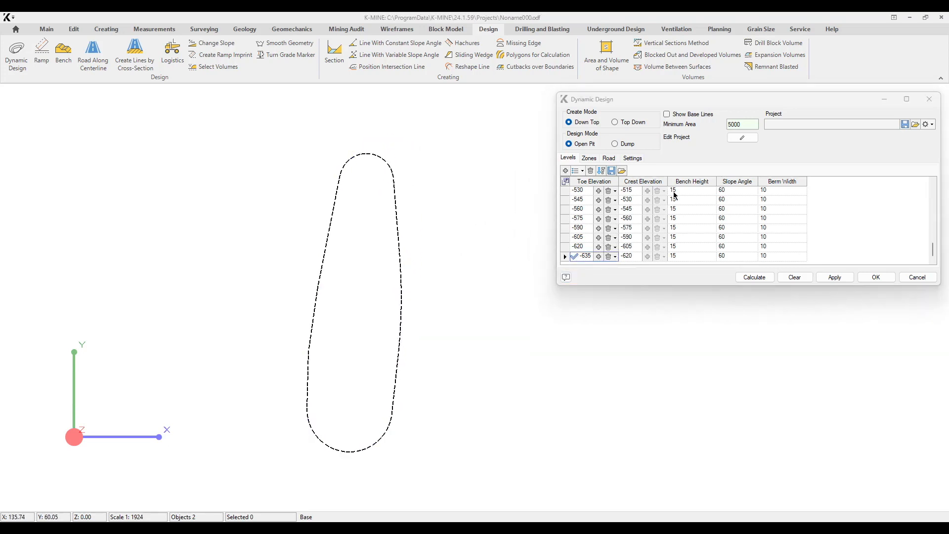
pyautogui.click(767, 277)
pyautogui.scroll(-7, 354, 276)
pyautogui.moveTo(354, 275); pyautogui.dragTo(376, 291, button='middle')
pyautogui.press('Home')
pyautogui.moveTo(339, 231); pyautogui.dragTo(364, 243, button='middle')
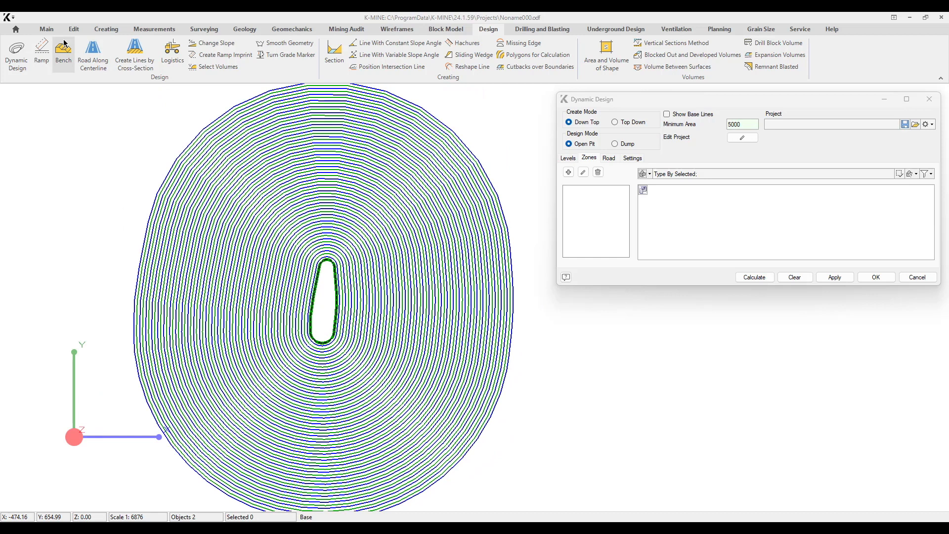
# - Draw a closed six-vertex polygon covering the pit's northern sector, with its apex just above the pit bottom
pyautogui.click(53, 31)
pyautogui.click(183, 44)
pyautogui.click(110, 110)
pyautogui.click(326, 228)
pyautogui.moveTo(467, 167); pyautogui.dragTo(420, 244, button='middle')
pyautogui.click(481, 163)
pyautogui.click(340, 105)
pyautogui.click(155, 122)
pyautogui.click(90, 166)
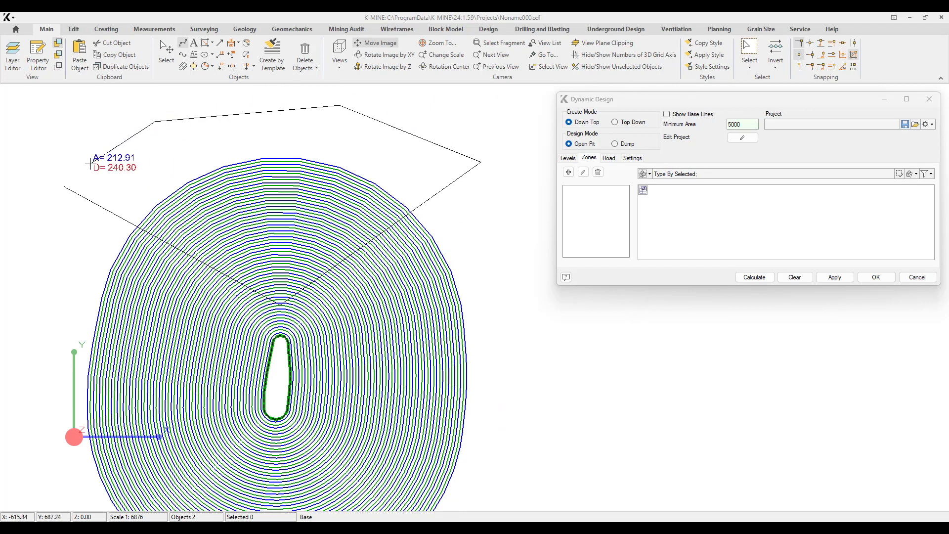
pyautogui.rightClick(110, 190)
pyautogui.click(126, 195)
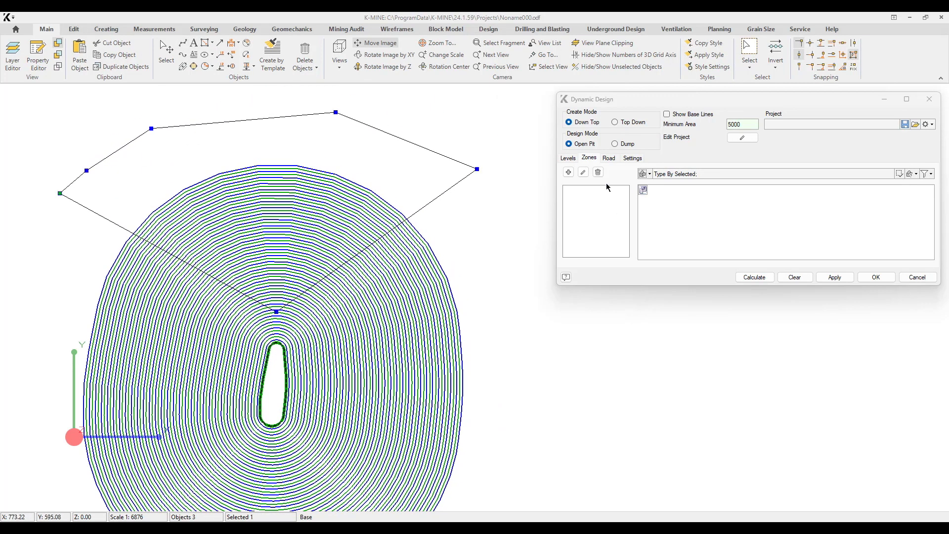
# - Add the polygon as a design zone and recalculate with slope angle 50 for toe elevations -200 to -245
pyautogui.click(568, 172)
pyautogui.click(809, 199)
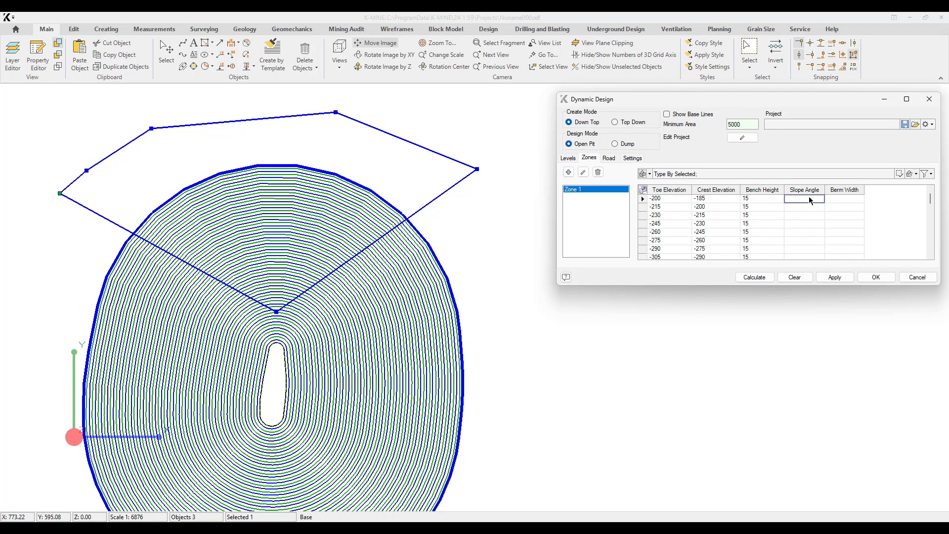
pyautogui.write('50')
pyautogui.press('Down')
pyautogui.write('50')
pyautogui.press('Down')
pyautogui.write('50')
pyautogui.press('Down')
pyautogui.write('50')
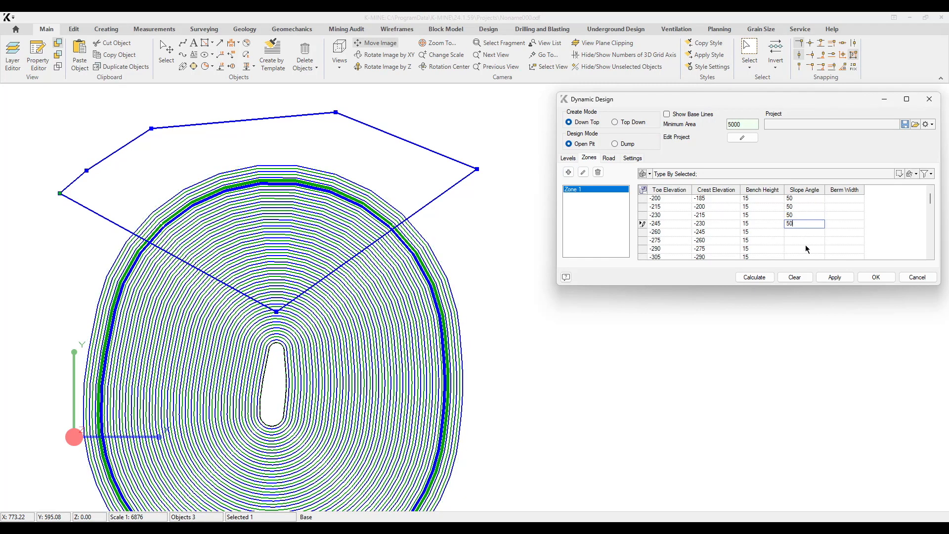
pyautogui.click(754, 277)
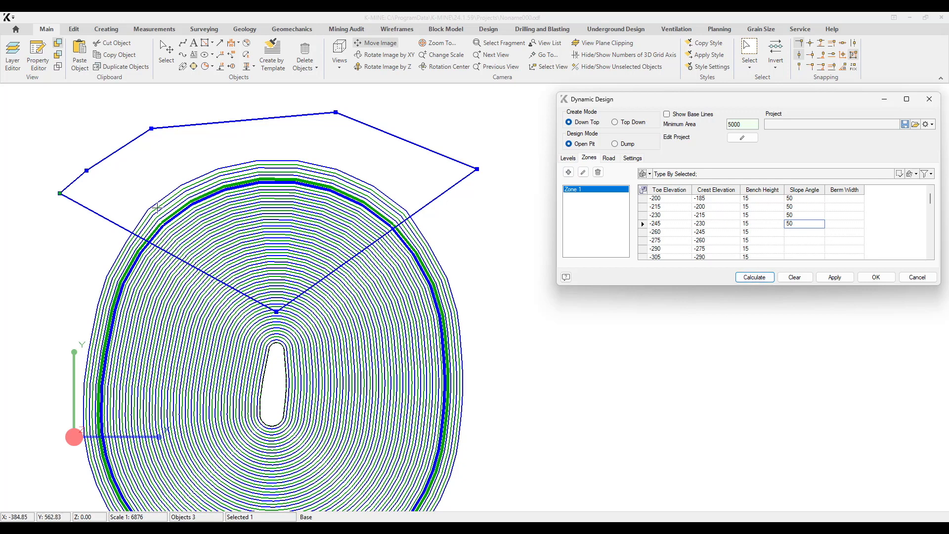
pyautogui.scroll(3, 156, 210)
pyautogui.scroll(-3, 165, 168)
pyautogui.scroll(1, 227, 150)
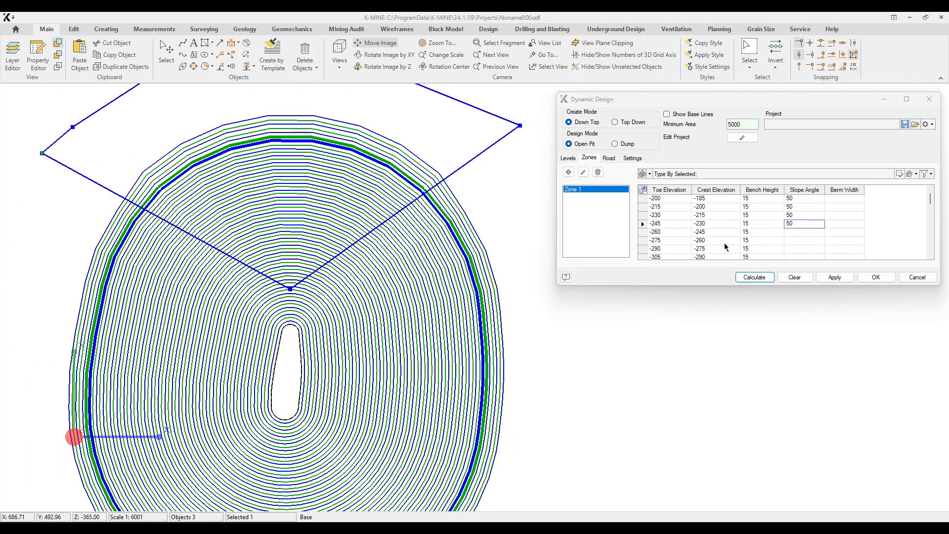
# - Set the zone's slope angle to 40 for toe elevations -260, -275 and -290, and recalculate the pit
pyautogui.click(792, 233)
pyautogui.write('40')
pyautogui.click(805, 241)
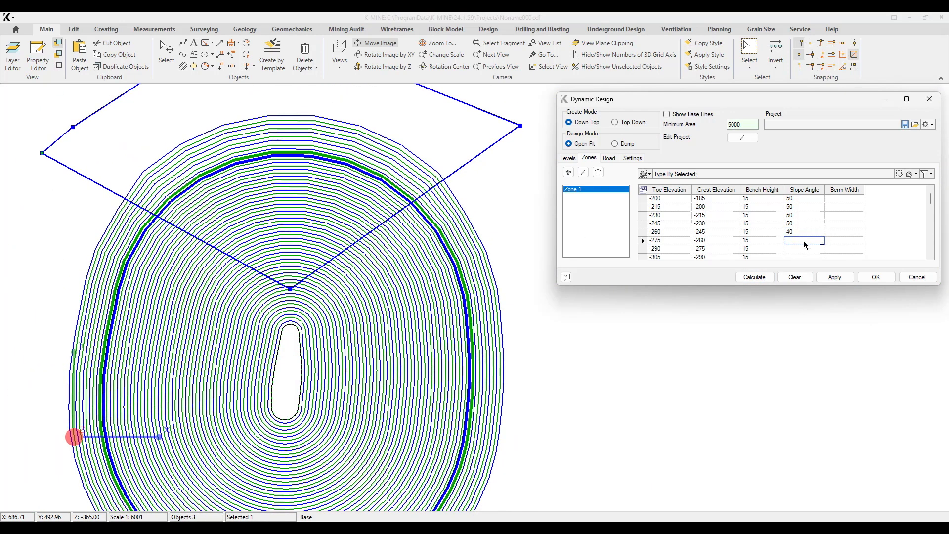
pyautogui.write('40')
pyautogui.click(800, 249)
pyautogui.write('40')
pyautogui.click(754, 277)
pyautogui.scroll(2, 206, 156)
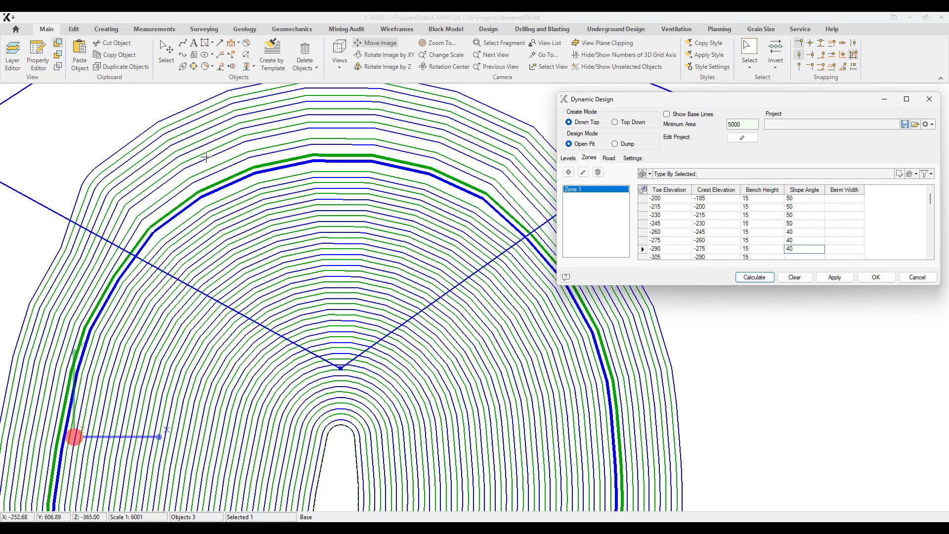
# - Set the zone's berm width to 0 for toe elevations -200, -230 and -260, and recalculate the pit
pyautogui.click(846, 200)
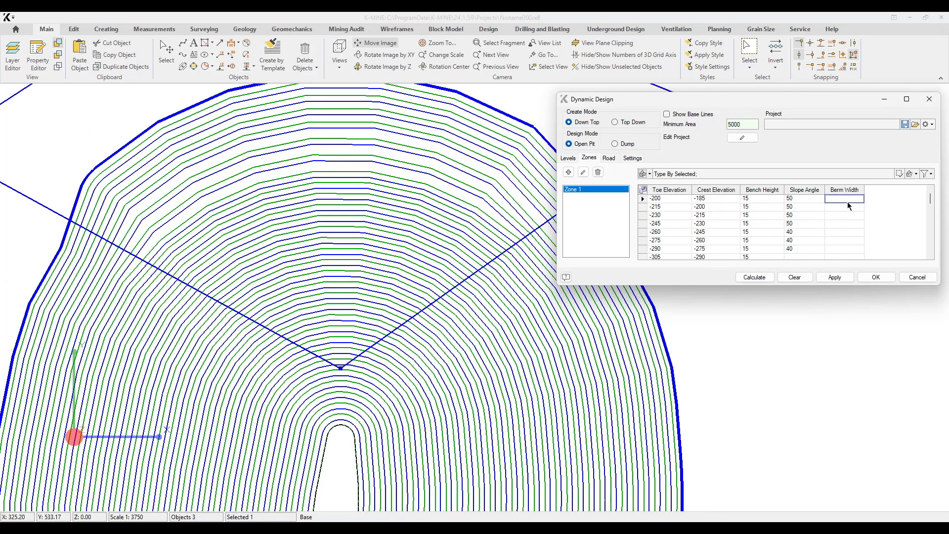
pyautogui.write('0')
pyautogui.click(846, 217)
pyautogui.write('0')
pyautogui.click(845, 233)
pyautogui.write('0')
pyautogui.scroll(2, 122, 214)
pyautogui.scroll(-3, 186, 200)
pyautogui.moveTo(494, 200); pyautogui.dragTo(269, 232)
pyautogui.click(833, 198)
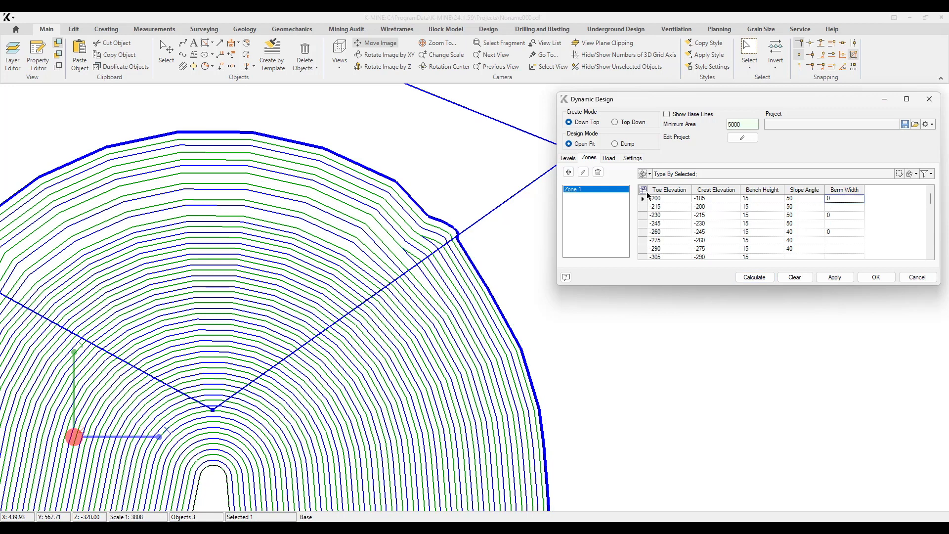
# - Delete the design zone, restore the uniform benches and remove the zone's polygon from the drawing
pyautogui.click(598, 173)
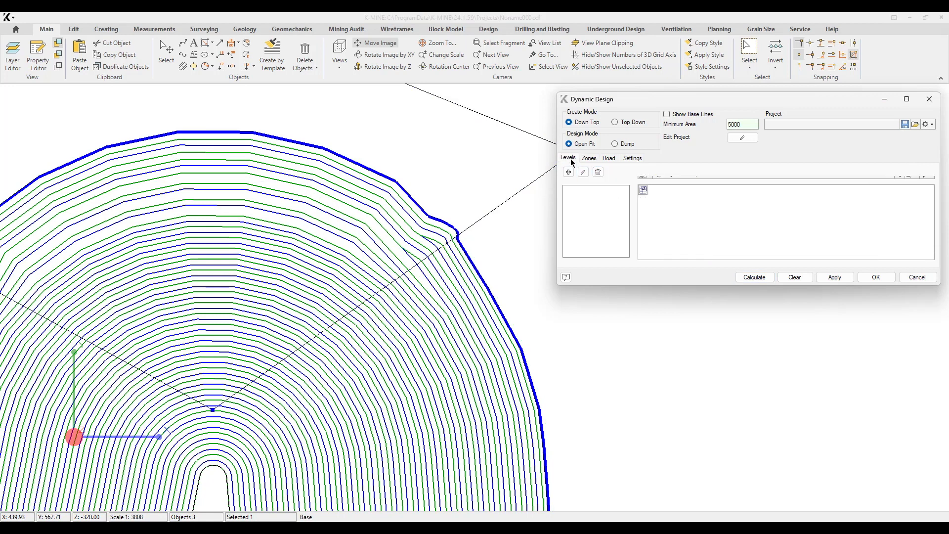
pyautogui.click(569, 158)
pyautogui.scroll(-2, 353, 203)
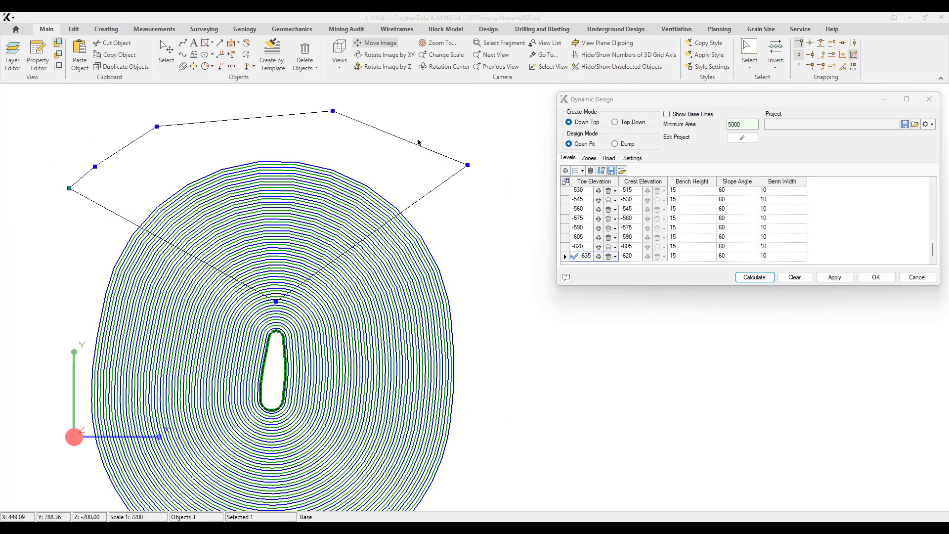
pyautogui.press('Delete')
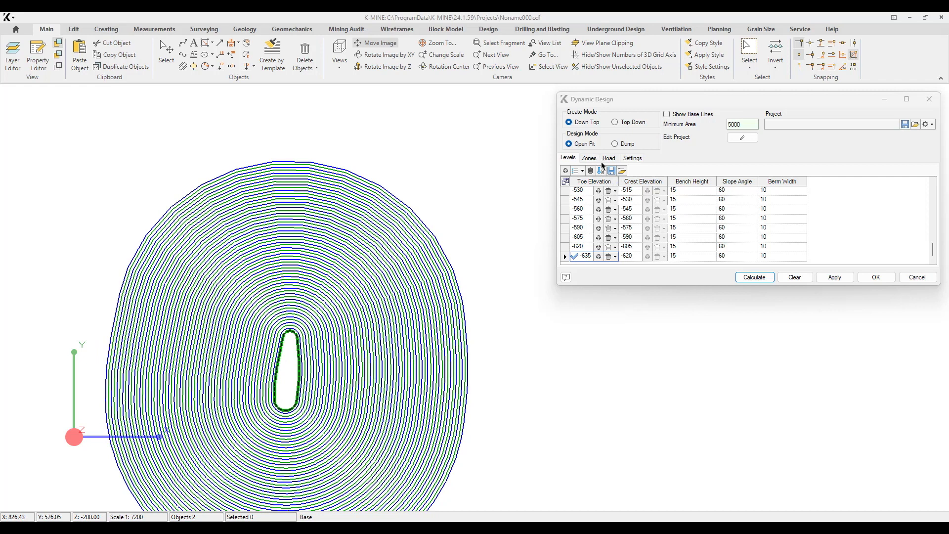
# - Make a rotated copy of the pit-bottom contour and move it to the northwest side of the pit bottom
pyautogui.scroll(3, 303, 225)
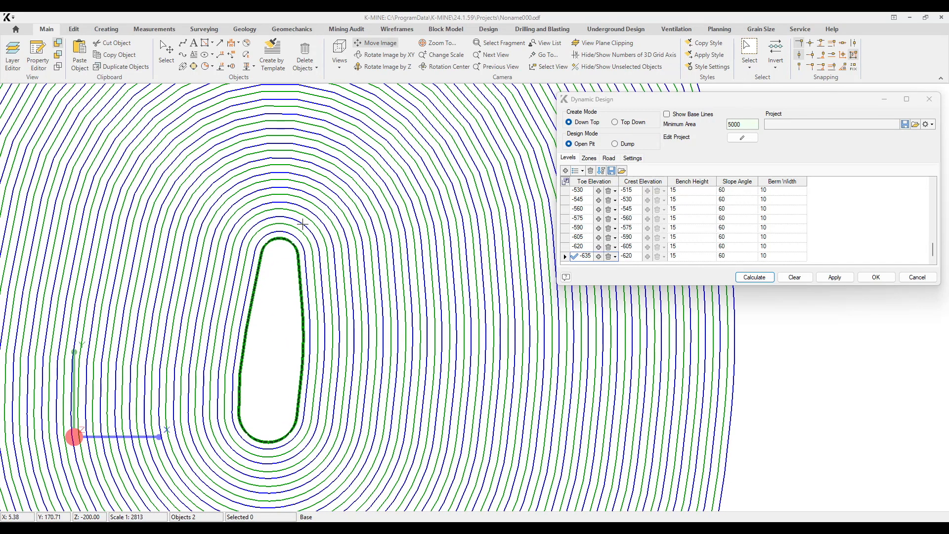
pyautogui.click(297, 248)
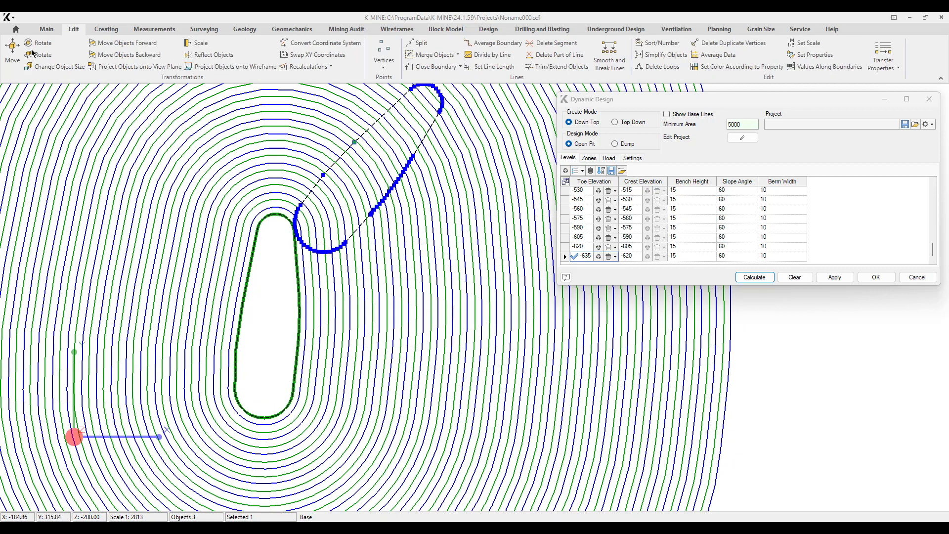
pyautogui.click(13, 52)
pyautogui.click(354, 142)
pyautogui.click(164, 159)
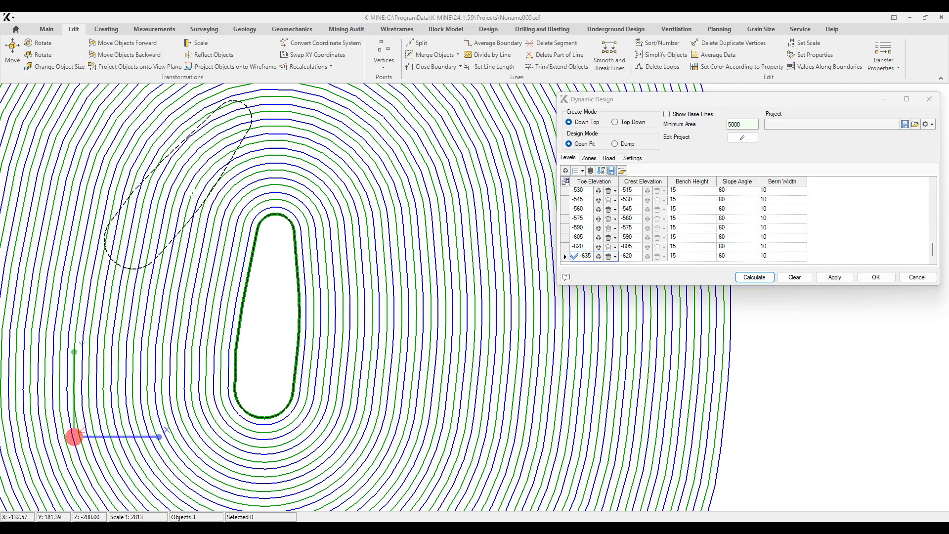
# - Assign the moved contour as base edge of toe elevation -590 and recalculate the pit, checking the benches in 3D
pyautogui.click(599, 229)
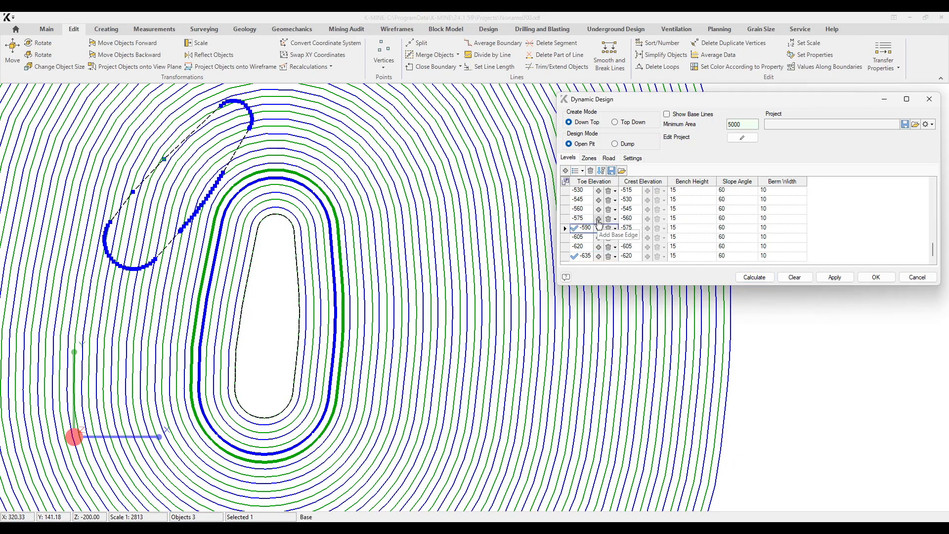
pyautogui.click(756, 280)
pyautogui.scroll(-3, 277, 250)
pyautogui.moveTo(312, 302); pyautogui.dragTo(303, 339, button='middle')
pyautogui.scroll(5, 284, 342)
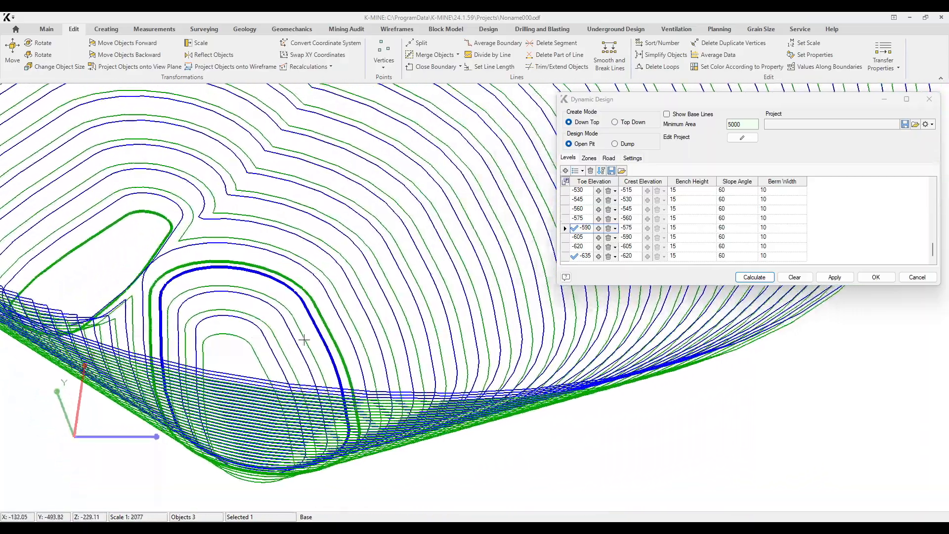
# - Remove the base edge assigned to toe elevation -590, recalculate the pit, and delete the contour northwest of the pit bottom
pyautogui.press('Escape')
pyautogui.scroll(-7, 302, 318)
pyautogui.click(615, 229)
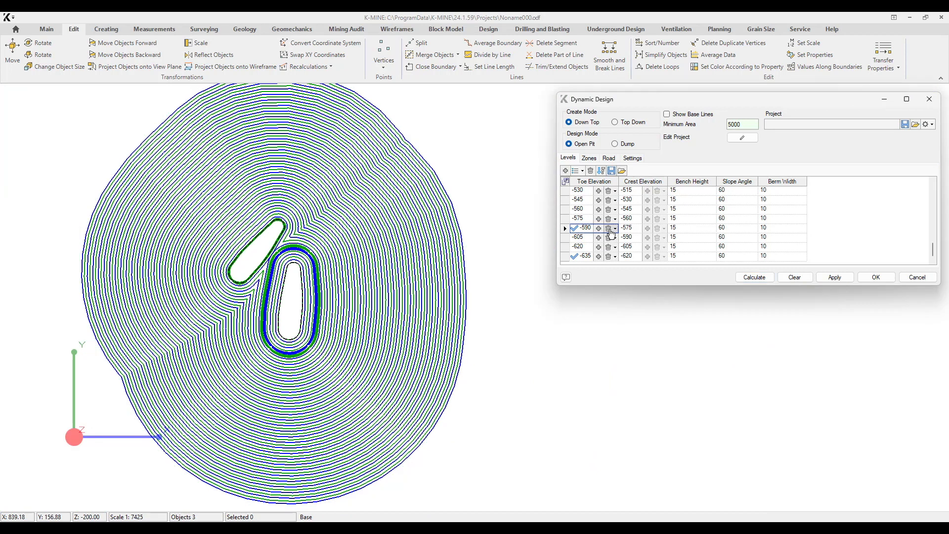
pyautogui.click(598, 239)
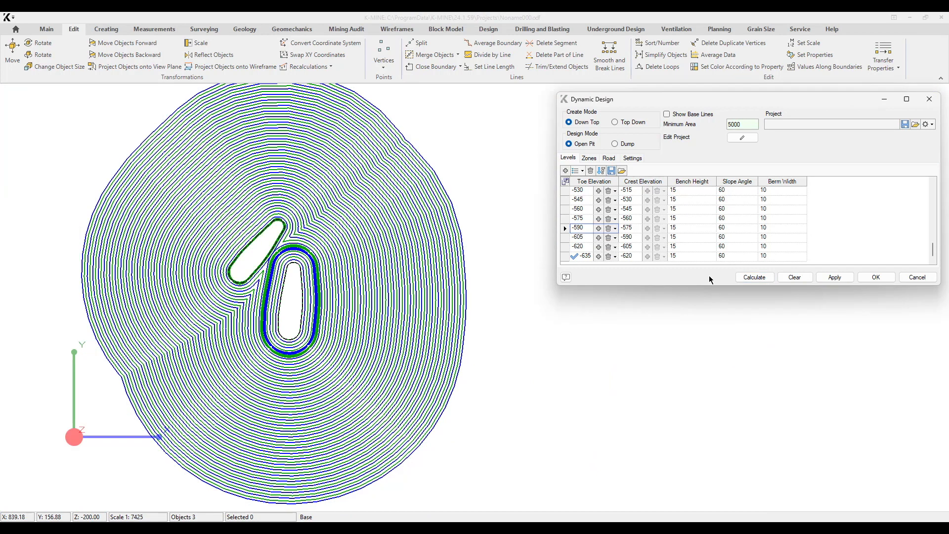
pyautogui.click(754, 277)
pyautogui.click(264, 234)
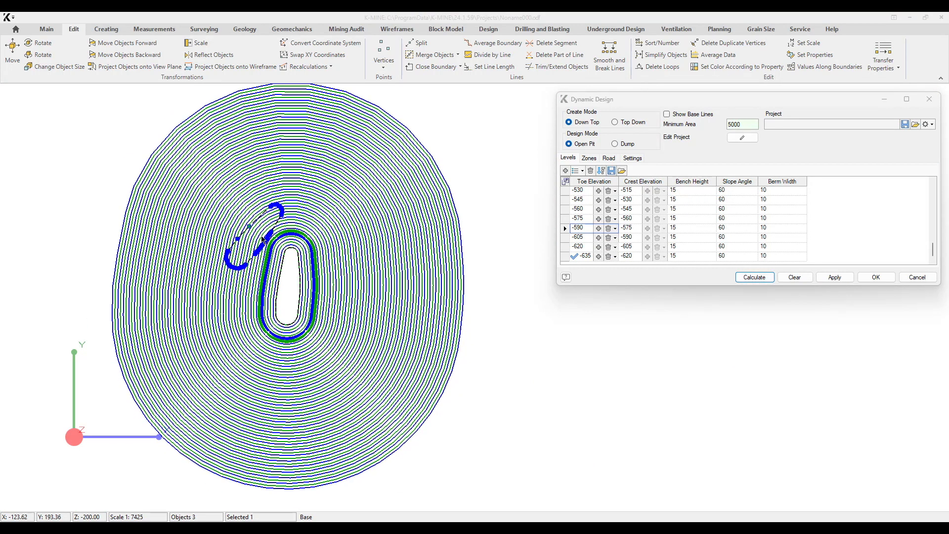
pyautogui.press('Delete')
pyautogui.scroll(4, 296, 249)
pyautogui.scroll(-2, 313, 250)
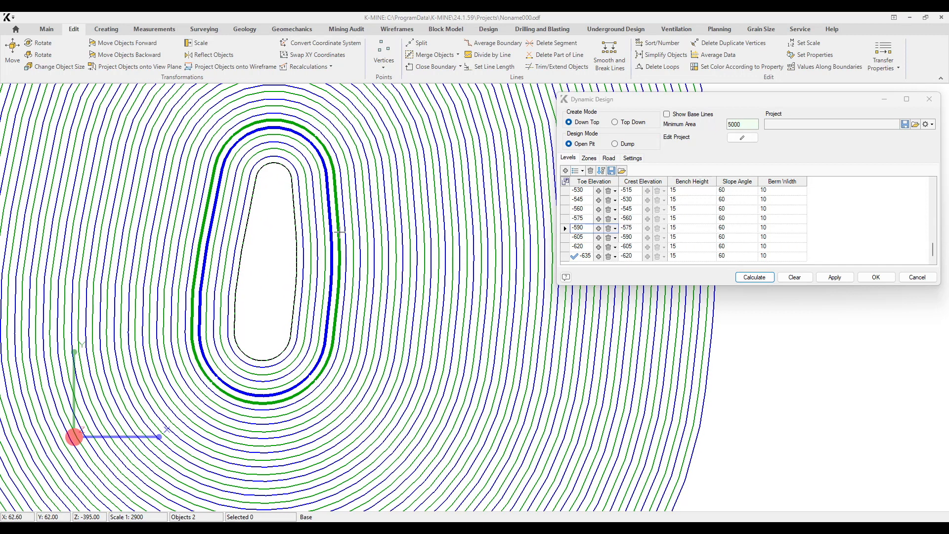
# - Generate road R1 with a slope of 100‰ and width 30, starting at the northwest side of the pit bottom
pyautogui.click(609, 158)
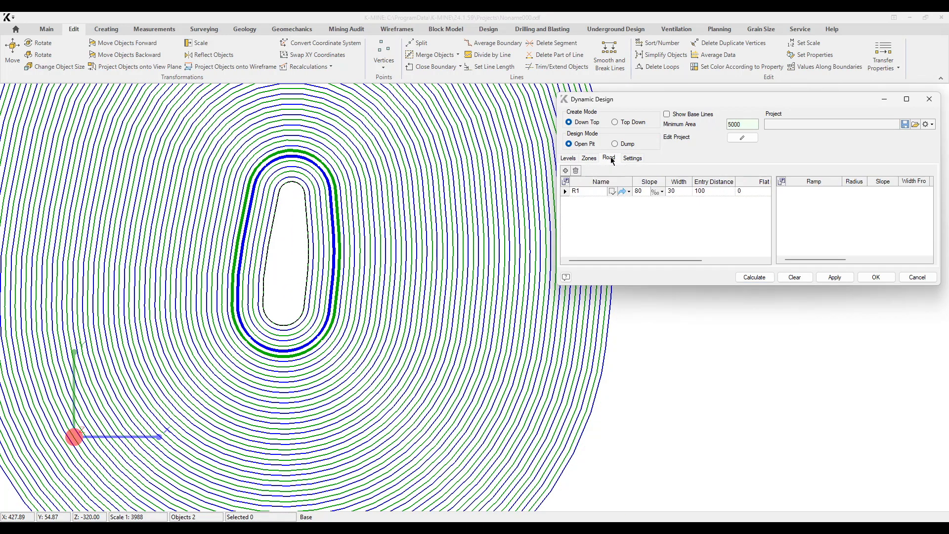
pyautogui.click(611, 191)
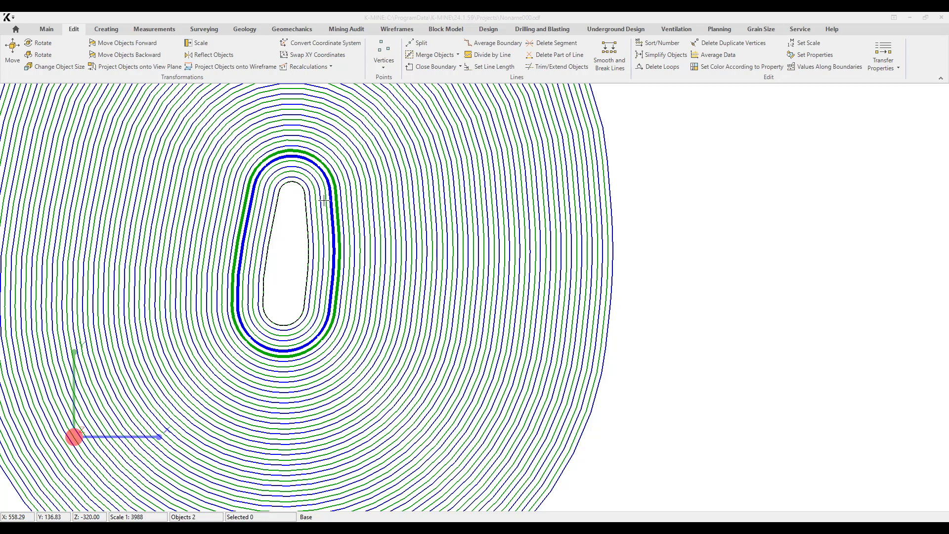
pyautogui.click(282, 205)
pyautogui.scroll(-2, 277, 187)
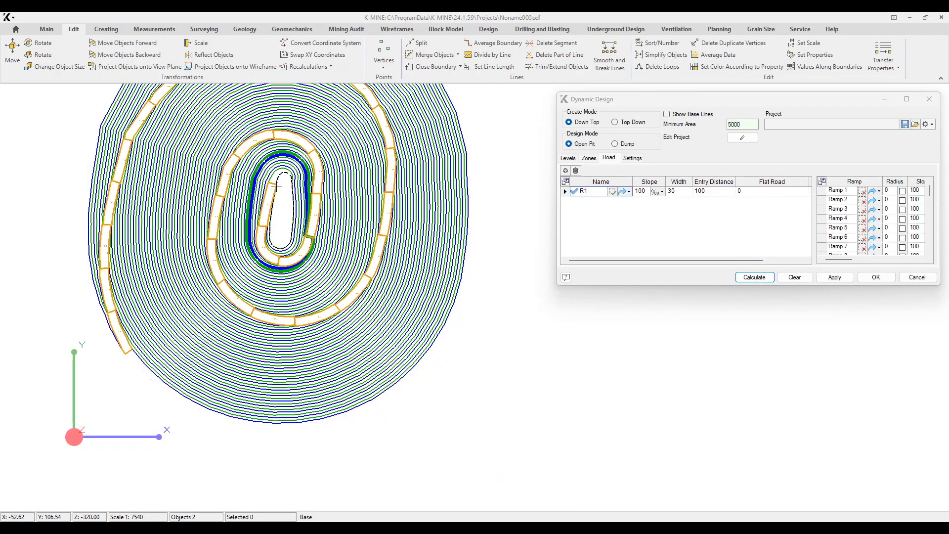
pyautogui.scroll(3, 287, 205)
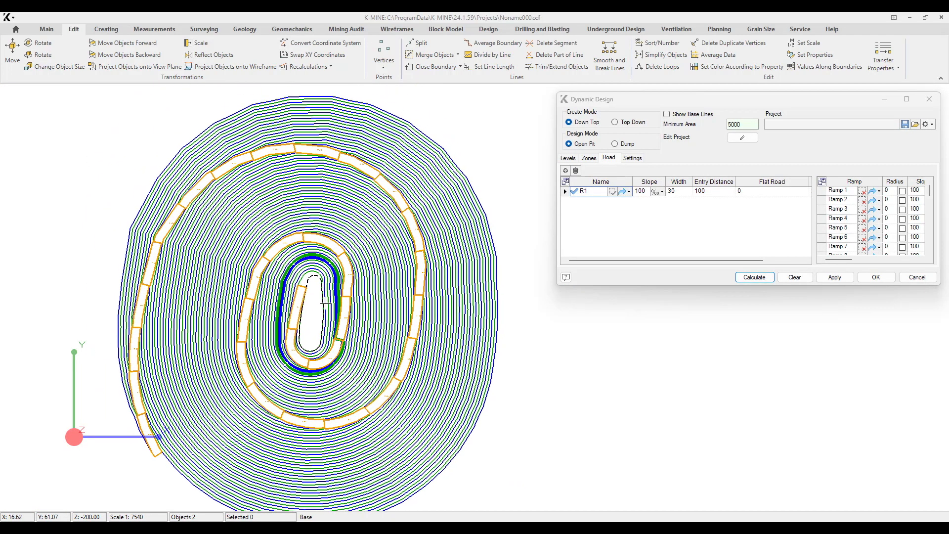
pyautogui.scroll(2, 324, 308)
pyautogui.moveTo(258, 289); pyautogui.dragTo(282, 229, button='middle')
pyautogui.scroll(-2, 282, 229)
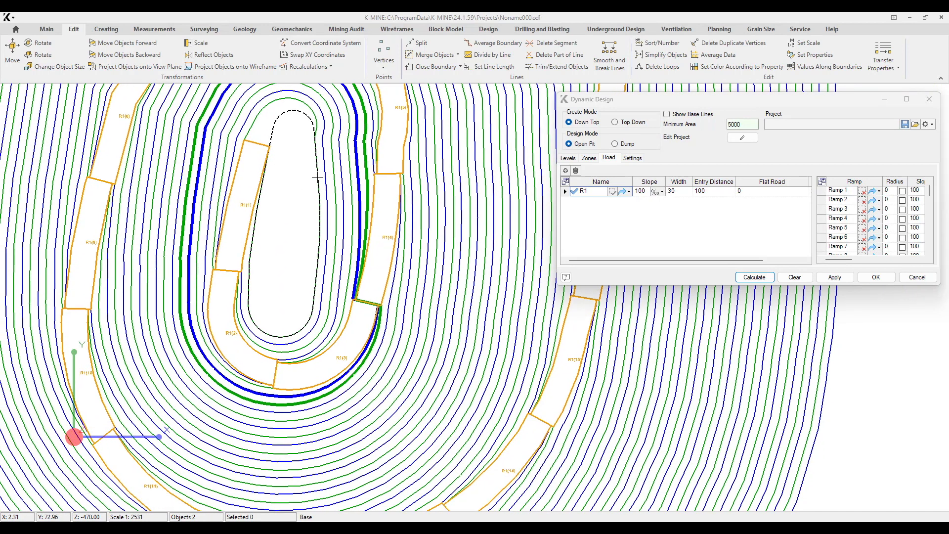
pyautogui.scroll(-4, 366, 161)
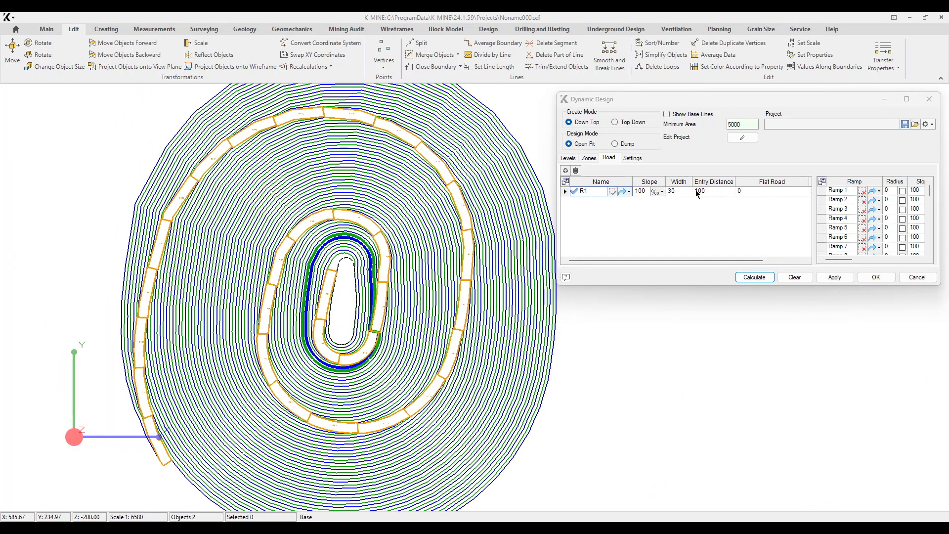
# - Try a flat road length of 50 for road R1, recalculate, and reset it to 0
pyautogui.click(771, 193)
pyautogui.click(754, 277)
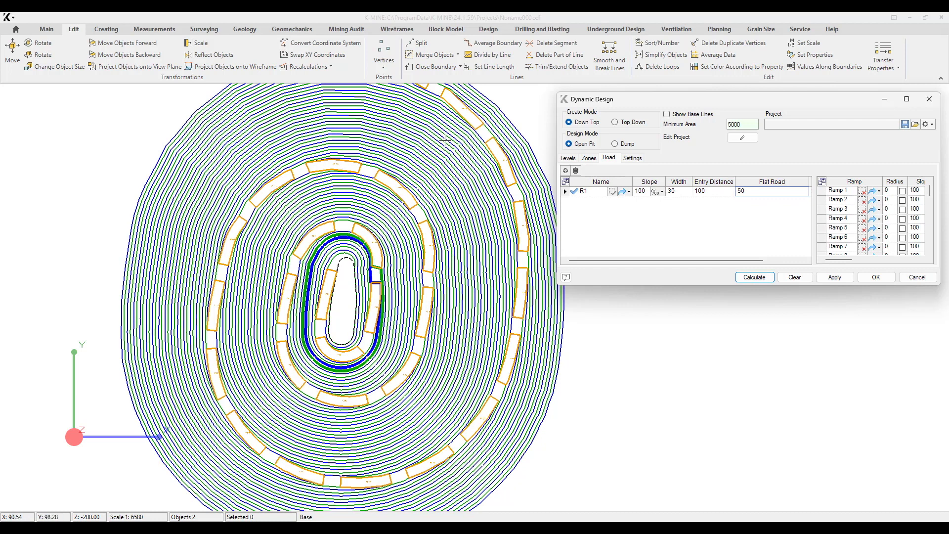
pyautogui.click(754, 193)
pyautogui.click(754, 277)
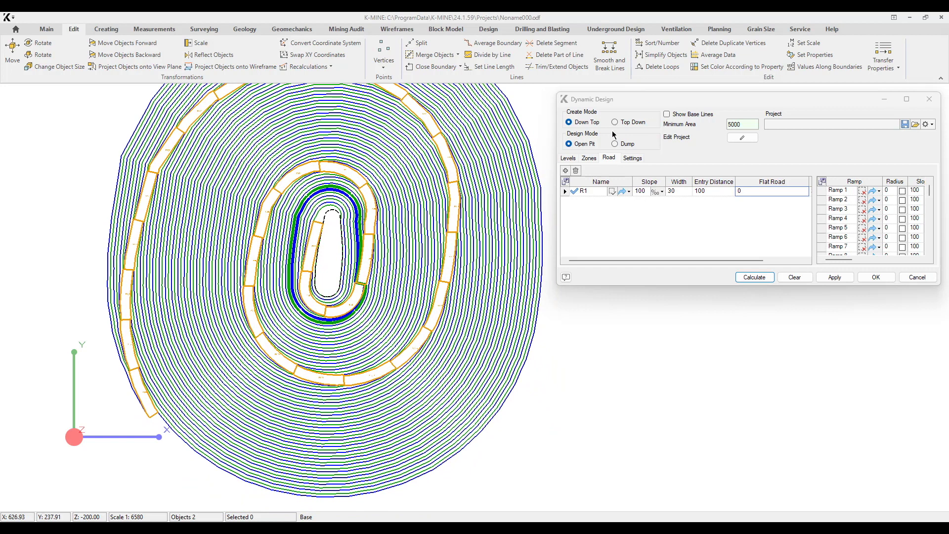
# - Set the flat road length of R1's ramp 4 to 50 and recalculate the design
pyautogui.moveTo(740, 98); pyautogui.dragTo(583, 79)
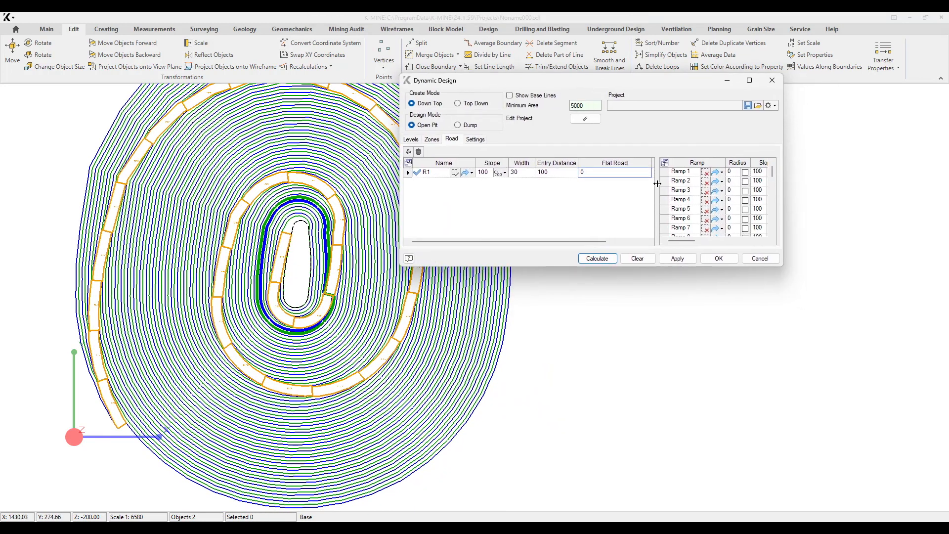
pyautogui.moveTo(656, 184); pyautogui.dragTo(544, 191)
pyautogui.moveTo(656, 241); pyautogui.dragTo(710, 241)
pyautogui.click(677, 171)
pyautogui.click(676, 180)
pyautogui.click(676, 190)
pyautogui.click(676, 200)
pyautogui.scroll(3, 343, 274)
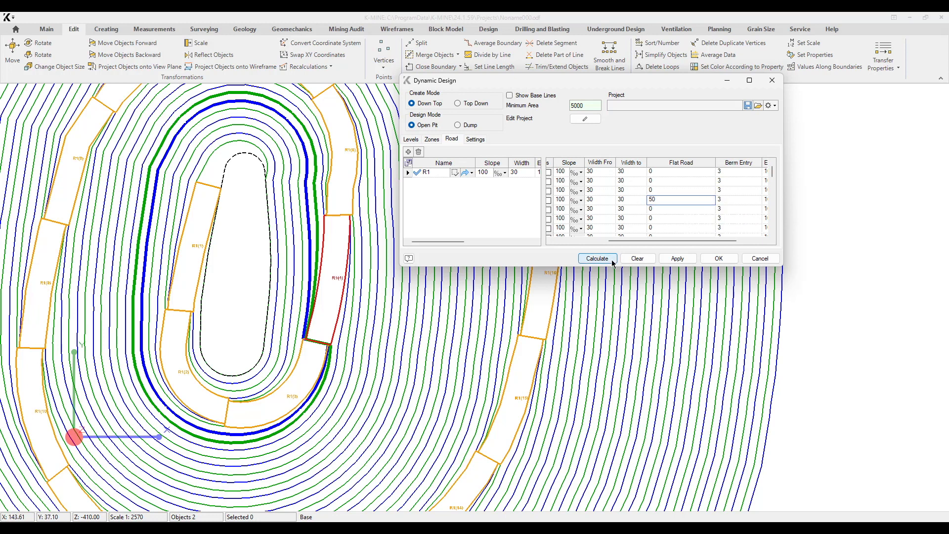
pyautogui.click(597, 258)
# - Set the flat road length of R1's ramp 15 to 50 and recalculate the design
pyautogui.scroll(-3, 686, 208)
pyautogui.click(674, 217)
pyautogui.moveTo(631, 274); pyautogui.dragTo(464, 357, button='middle')
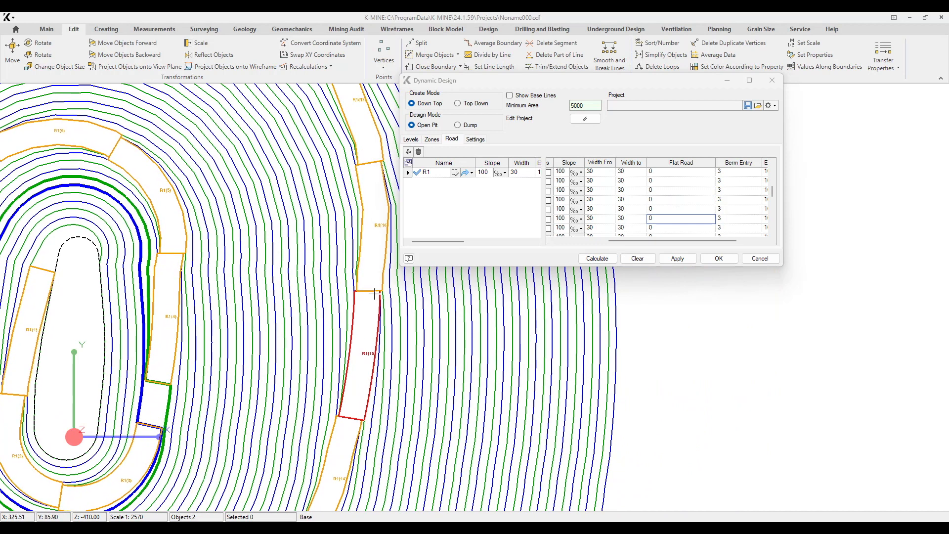
pyautogui.click(673, 219)
pyautogui.click(597, 258)
pyautogui.moveTo(334, 396); pyautogui.dragTo(310, 293, button='middle')
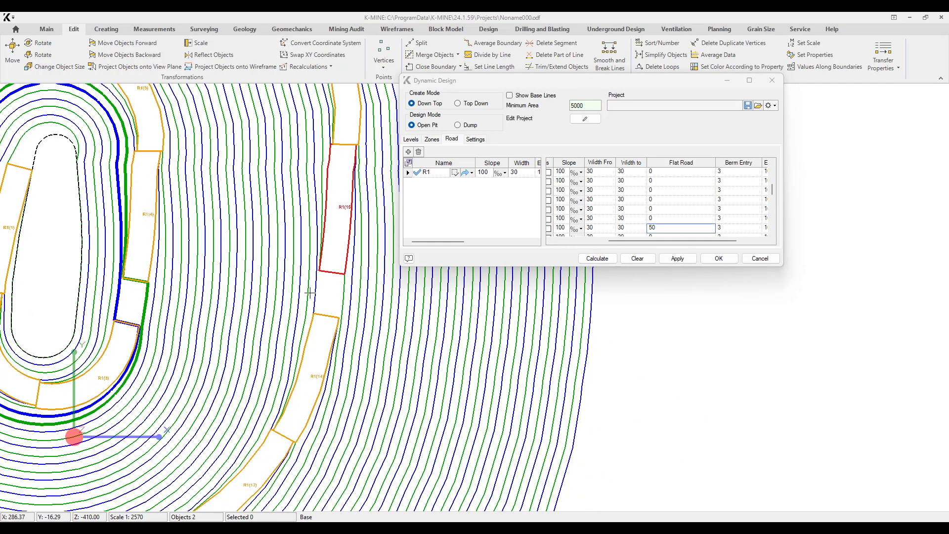
# - Reset the flat road lengths of R1's ramps 4 and 15 to 0 and recalculate
pyautogui.click(673, 233)
pyautogui.write('0')
pyautogui.click(597, 258)
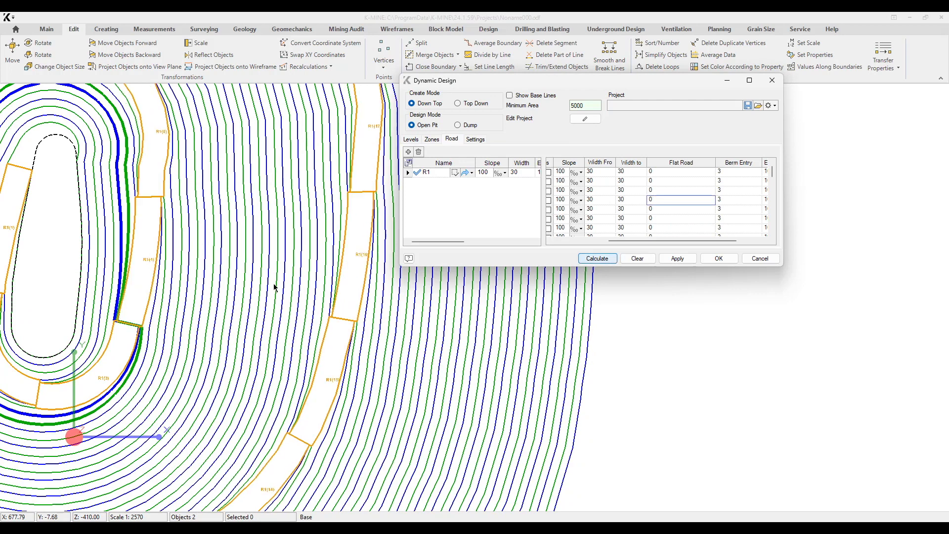
# - Reverse the direction of road R1 from ramp 16 onward and recalculate to form a switchback on the east wall
pyautogui.scroll(-3, 332, 263)
pyautogui.scroll(3, 332, 264)
pyautogui.scroll(3, 332, 264)
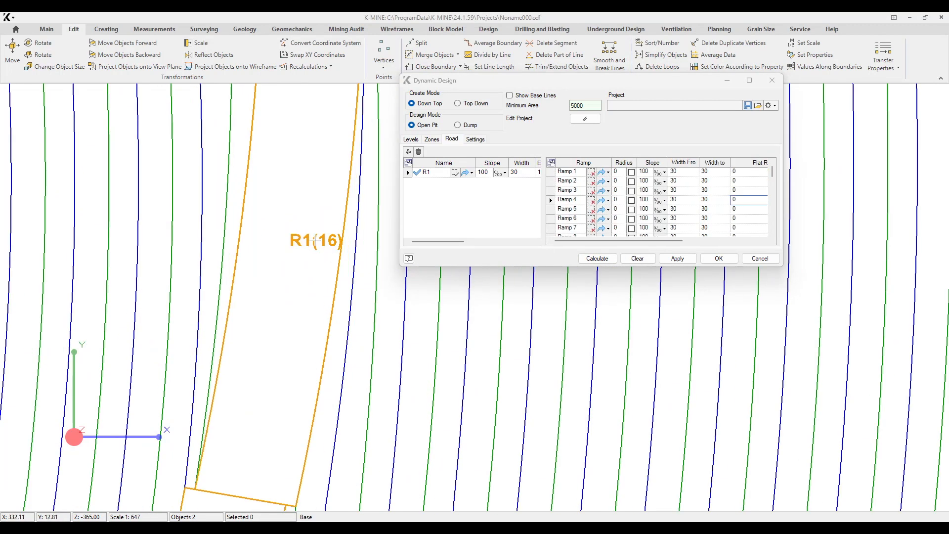
pyautogui.click(587, 218)
pyautogui.scroll(-3, 587, 218)
pyautogui.click(573, 228)
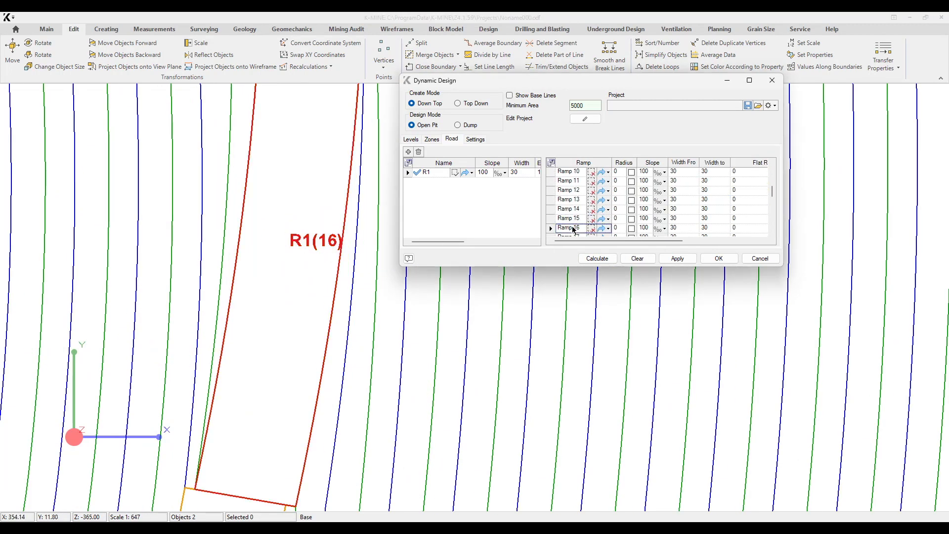
pyautogui.click(608, 228)
pyautogui.click(609, 240)
pyautogui.click(597, 259)
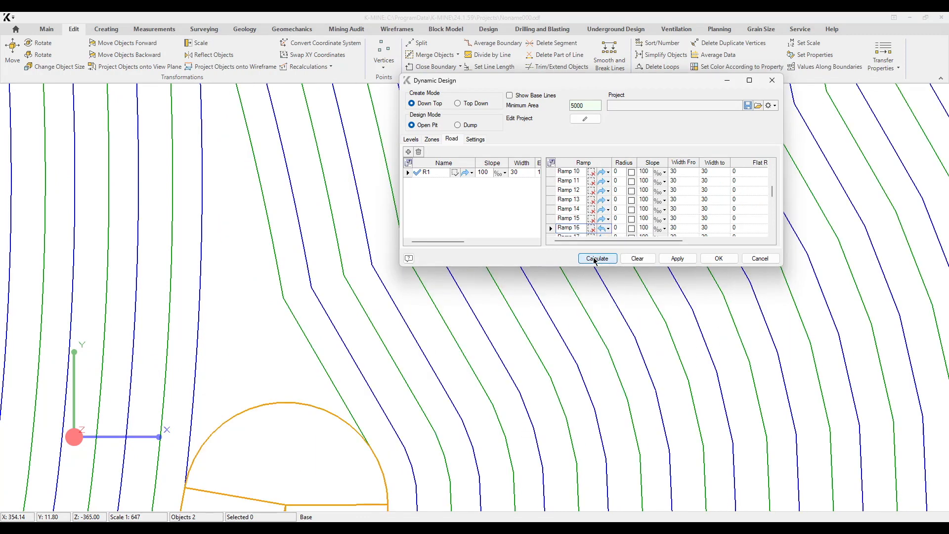
pyautogui.scroll(-3, 233, 222)
pyautogui.scroll(-1, 309, 240)
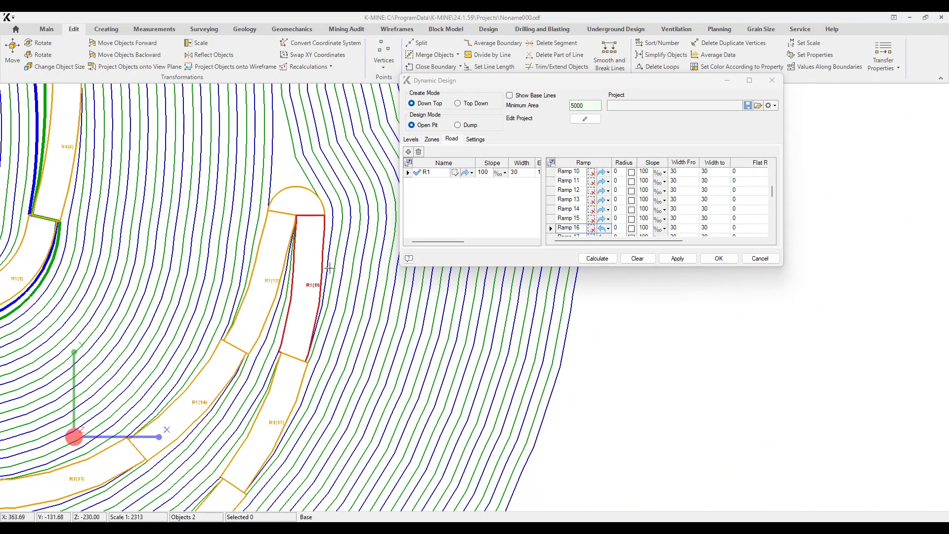
pyautogui.scroll(-3, 331, 299)
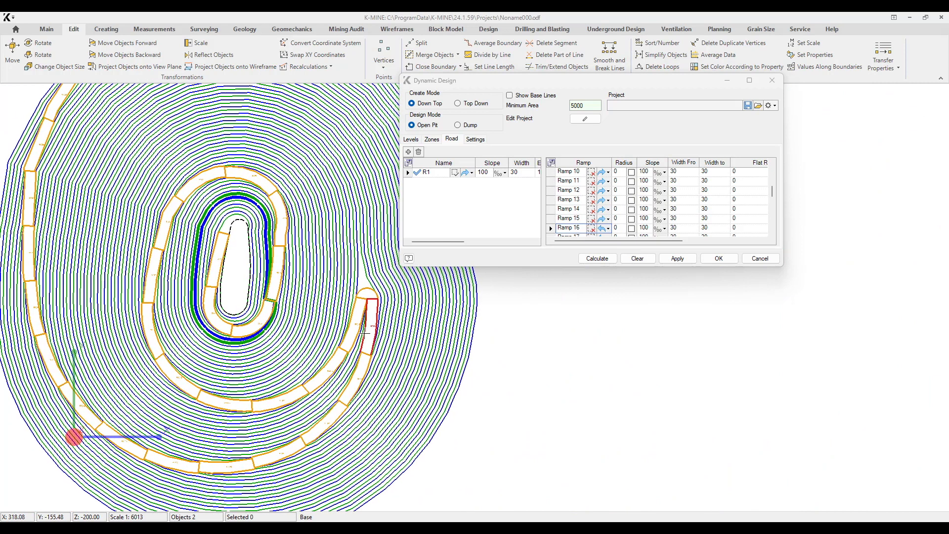
# - Add a second road, R2, starting on the east wall just north of R1's switchback
pyautogui.click(436, 189)
pyautogui.click(408, 152)
pyautogui.click(428, 182)
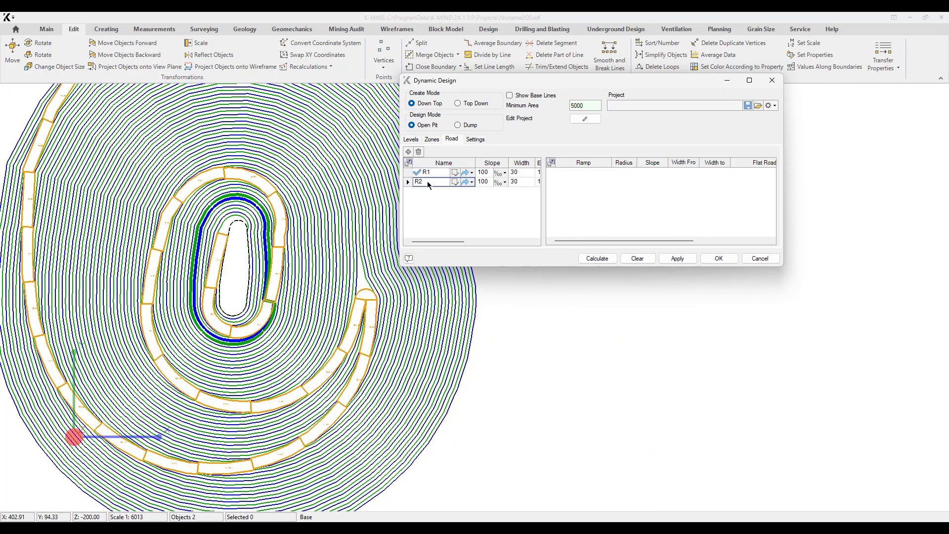
pyautogui.click(455, 182)
pyautogui.scroll(4, 366, 273)
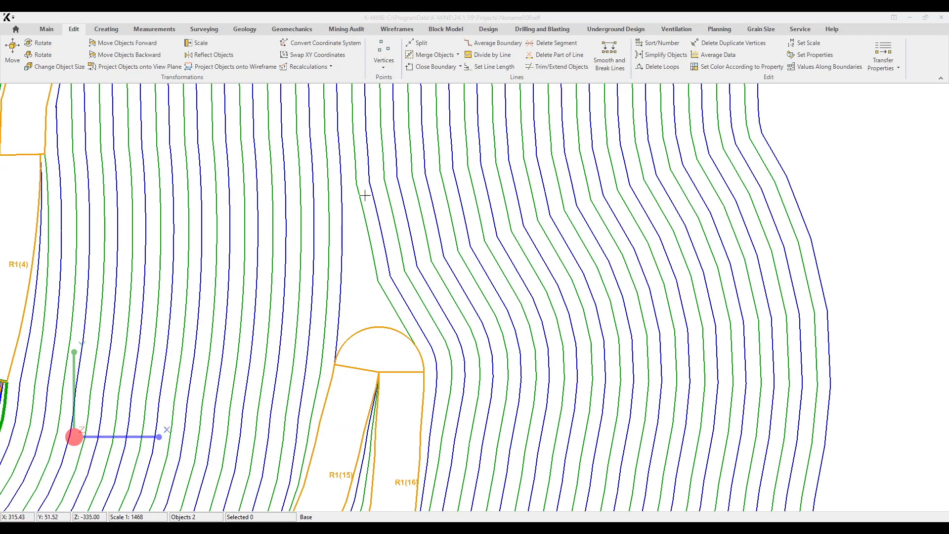
pyautogui.click(364, 188)
pyautogui.scroll(-3, 339, 232)
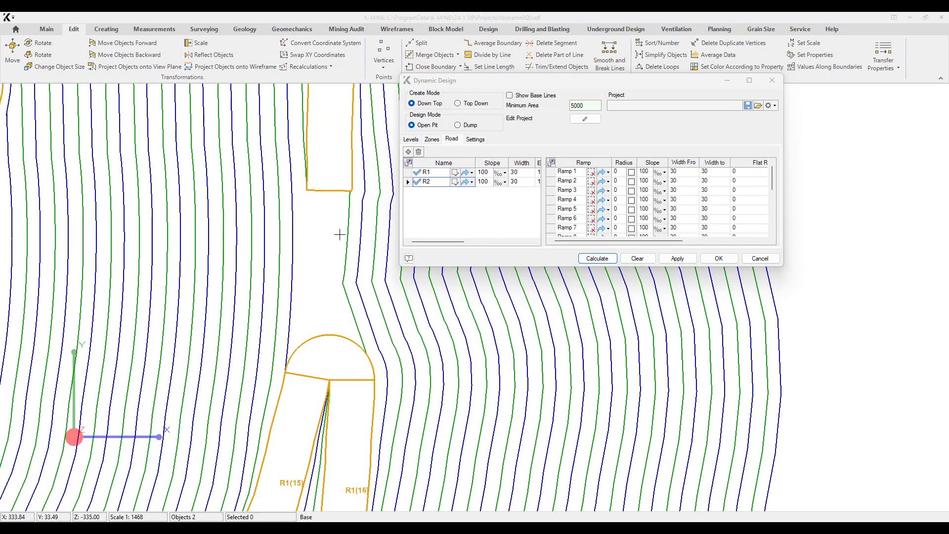
pyautogui.moveTo(358, 231); pyautogui.dragTo(387, 301, button='middle')
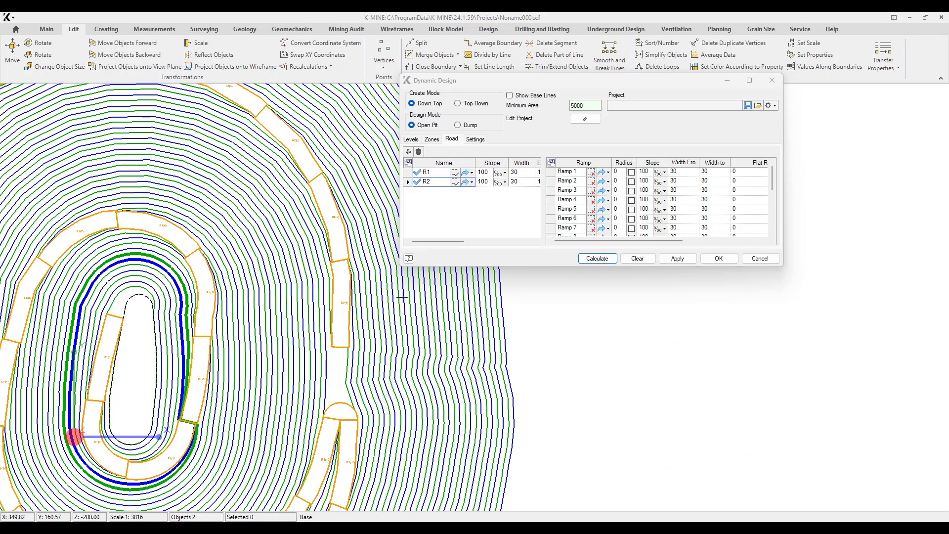
# - Re-pick road R2's starting point farther south, closer to R1's switchback
pyautogui.click(455, 183)
pyautogui.scroll(2, 349, 352)
pyautogui.click(344, 366)
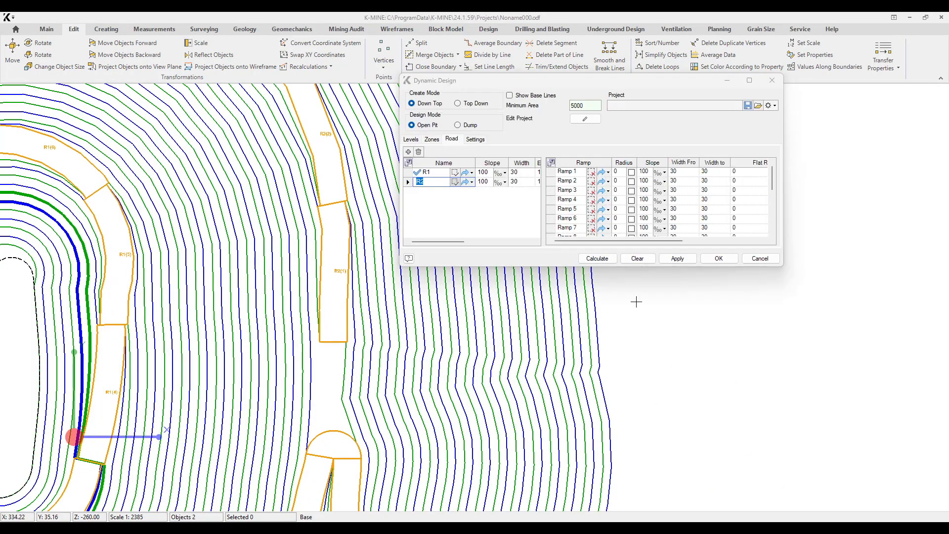
pyautogui.scroll(-4, 302, 282)
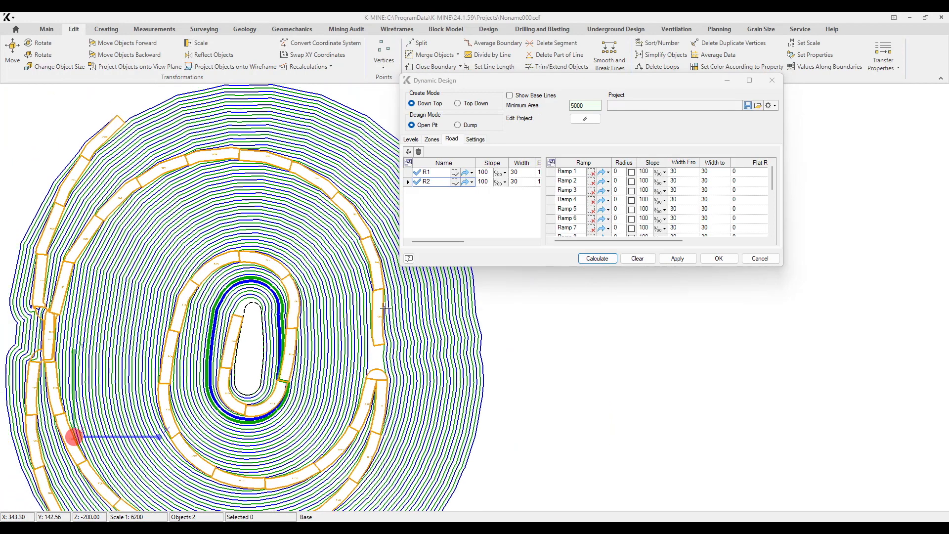
# - Reverse the direction of road R2 from ramp 11, where it meets R1 on the west wall, and recalculate
pyautogui.scroll(6, 88, 337)
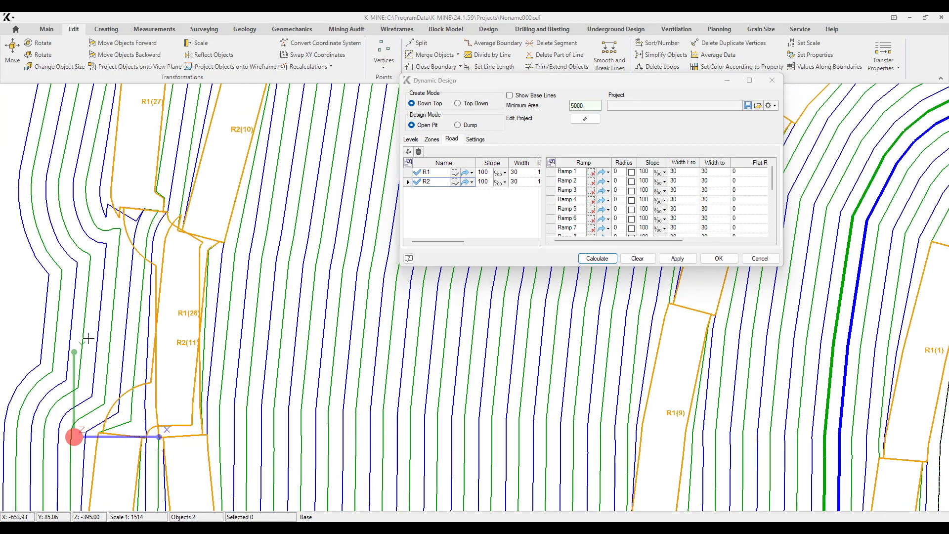
pyautogui.moveTo(543, 276); pyautogui.dragTo(542, 306, button='middle')
pyautogui.click(576, 221)
pyautogui.click(597, 258)
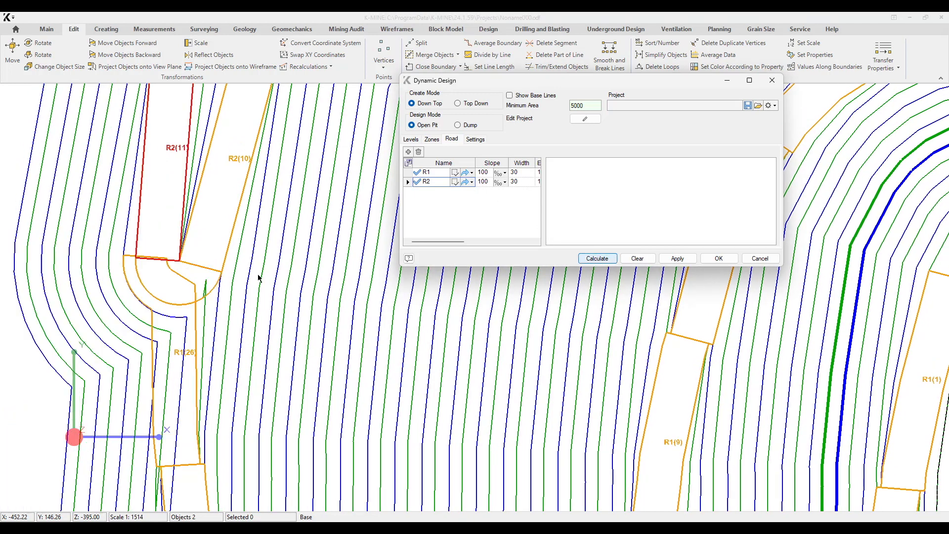
# - Disable ramp 26 of road R1 so it ends below R2's switchback, and recalculate the design
pyautogui.scroll(-6, 258, 278)
pyautogui.scroll(8, 215, 307)
pyautogui.click(445, 174)
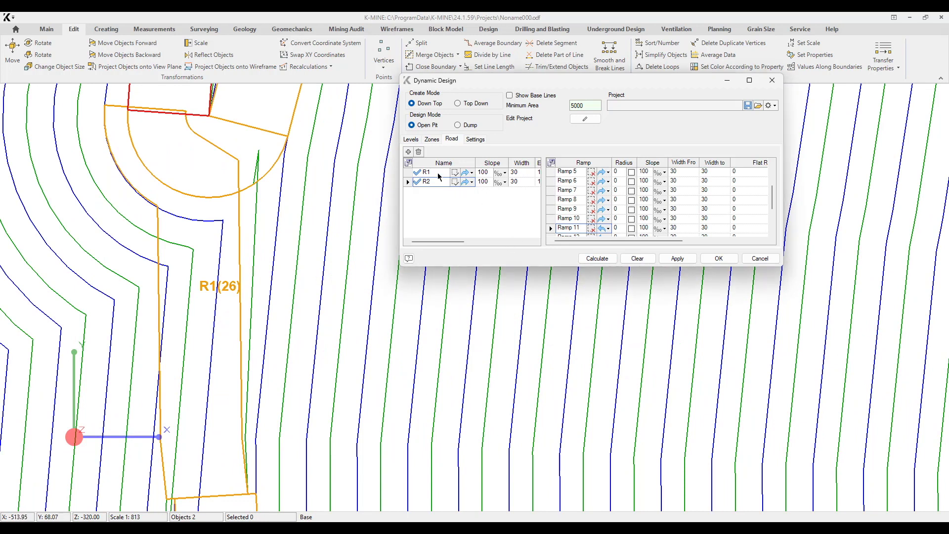
pyautogui.click(574, 229)
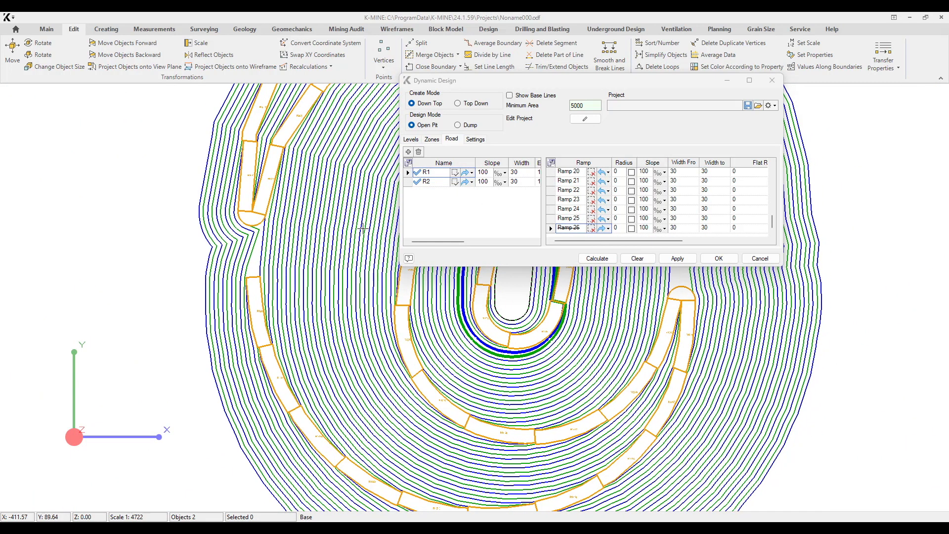
pyautogui.moveTo(275, 225); pyautogui.dragTo(264, 253, button='middle')
# - Enable the radius option for ramp 10 of road R2 and recalculate the benches around its switchback
pyautogui.click(439, 183)
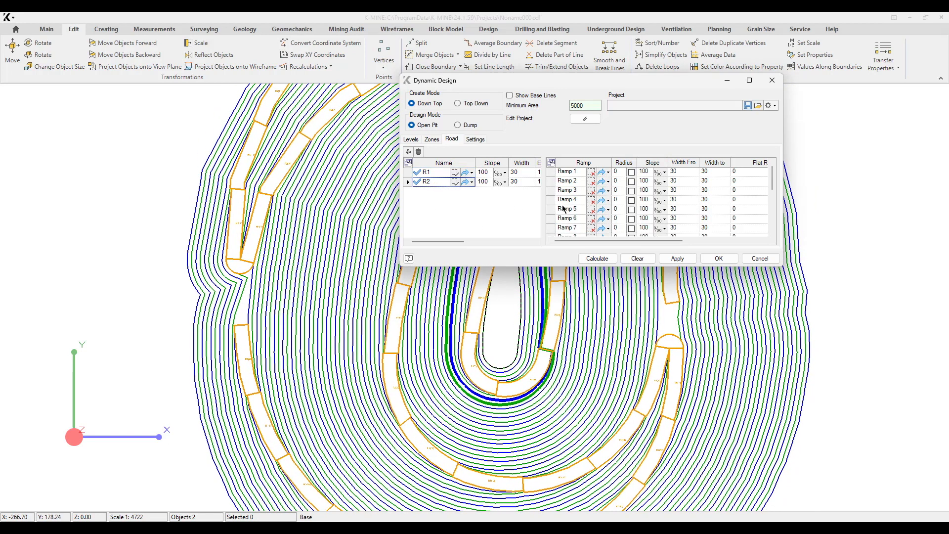
pyautogui.scroll(4, 201, 244)
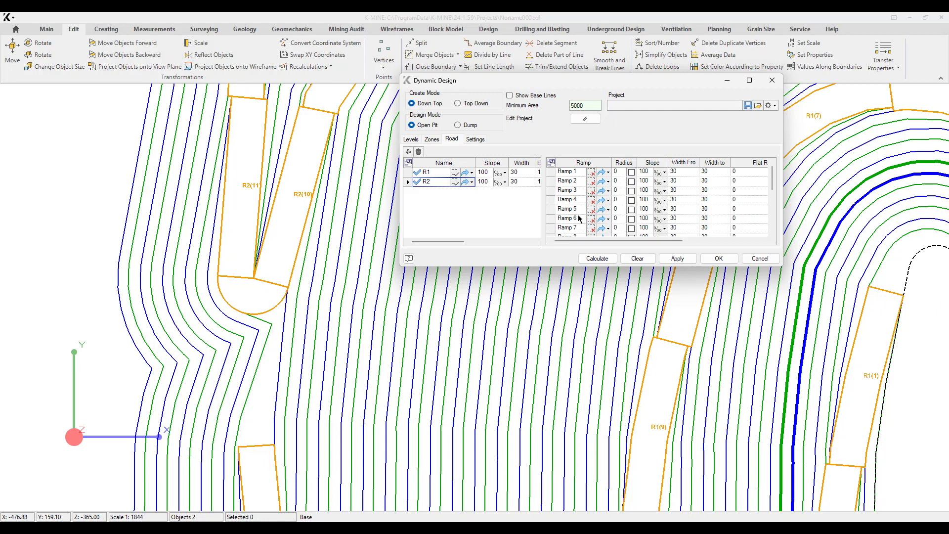
pyautogui.click(632, 229)
pyautogui.click(599, 263)
pyautogui.moveTo(265, 327); pyautogui.dragTo(280, 222, button='middle')
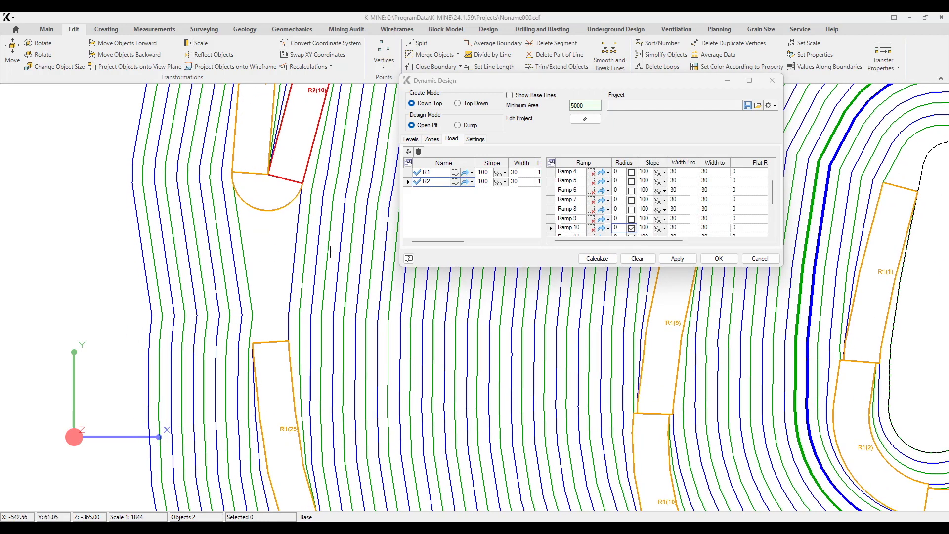
# - Examine the recalculated benches and both roads around the pit, from the R2 switchback to the north wall
pyautogui.scroll(-5, 331, 253)
pyautogui.moveTo(341, 383); pyautogui.dragTo(245, 221, button='middle')
pyautogui.moveTo(379, 235)
pyautogui.mouseDown(button='middle')
pyautogui.moveTo(366, 325)
pyautogui.moveTo(339, 356)
pyautogui.moveTo(303, 252)
pyautogui.mouseUp(button='middle')
pyautogui.scroll(4, 307, 210)
pyautogui.scroll(-3, 302, 216)
pyautogui.moveTo(180, 165)
pyautogui.mouseDown(button='middle')
pyautogui.moveTo(206, 239)
pyautogui.moveTo(255, 315)
pyautogui.mouseUp(button='middle')
pyautogui.moveTo(227, 214); pyautogui.dragTo(200, 288, button='middle')
pyautogui.scroll(2, 310, 267)
pyautogui.moveTo(115, 457)
pyautogui.mouseDown(button='middle')
pyautogui.moveTo(206, 257)
pyautogui.moveTo(229, 257)
pyautogui.mouseUp(button='middle')
pyautogui.moveTo(131, 217)
pyautogui.mouseDown(button='middle')
pyautogui.moveTo(289, 228)
pyautogui.moveTo(227, 239)
pyautogui.mouseUp(button='middle')
pyautogui.scroll(3, 275, 205)
pyautogui.scroll(-3, 232, 224)
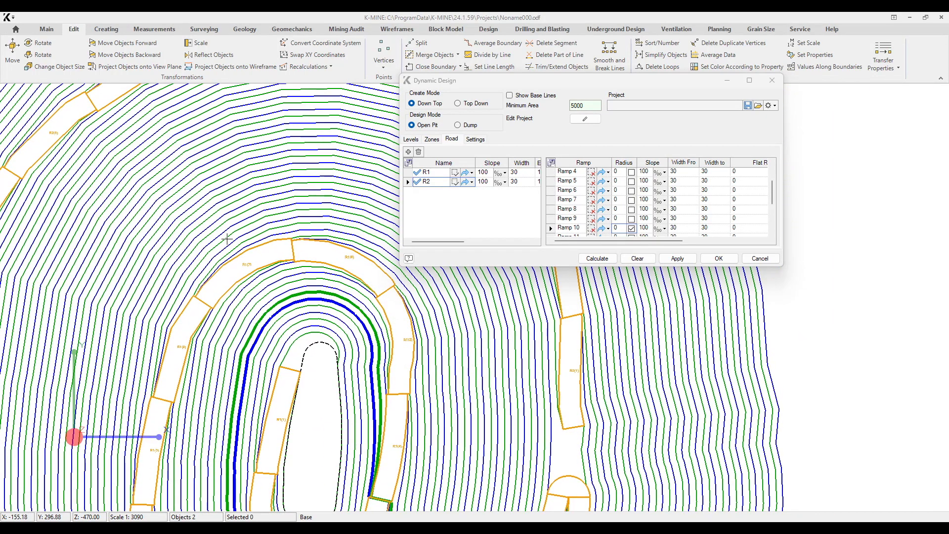
# - Open the design for editing and insert two outward vertices into the highlighted -395 bench line on the northwest wall
pyautogui.click(591, 120)
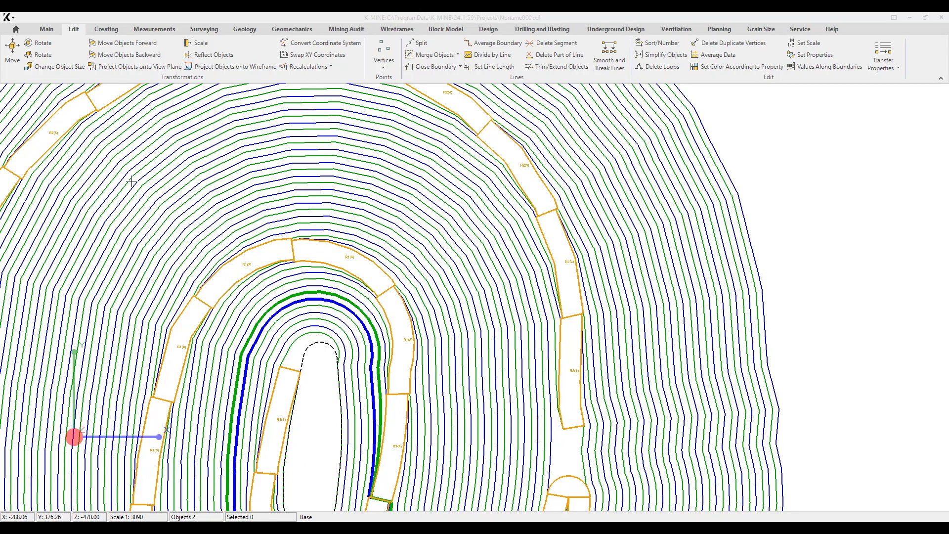
pyautogui.scroll(2, 131, 182)
pyautogui.click(134, 174)
pyautogui.moveTo(134, 174)
pyautogui.mouseDown(button='middle')
pyautogui.moveTo(162, 232)
pyautogui.moveTo(116, 257)
pyautogui.mouseUp(button='middle')
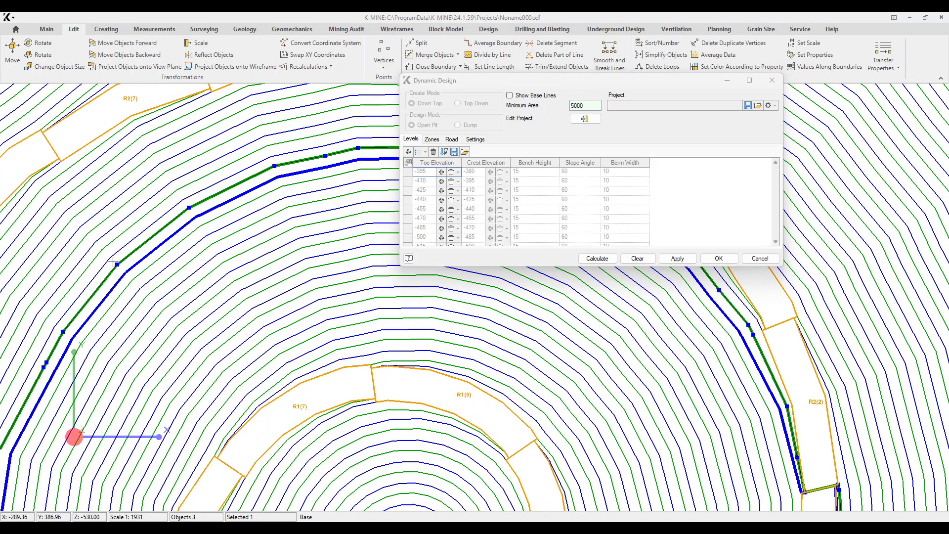
pyautogui.press('Insert')
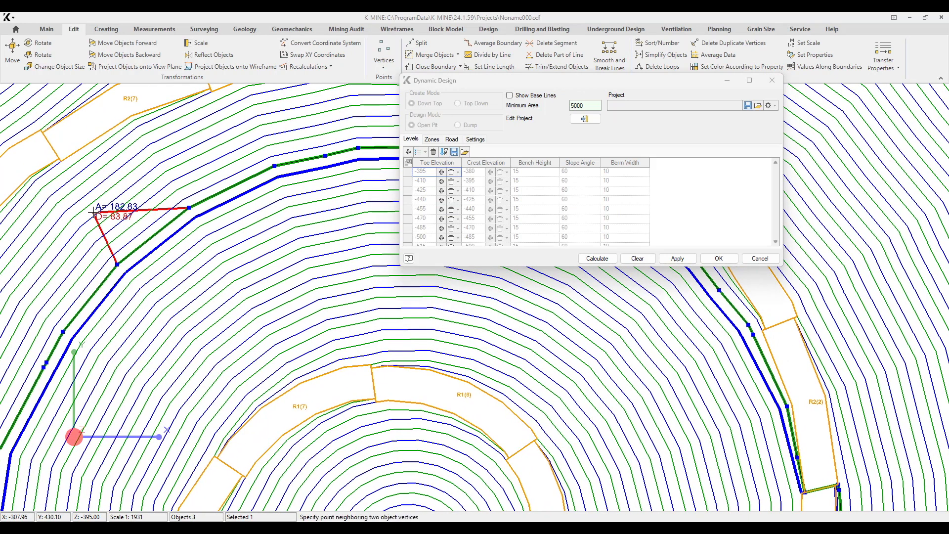
pyautogui.click(109, 201)
pyautogui.click(160, 153)
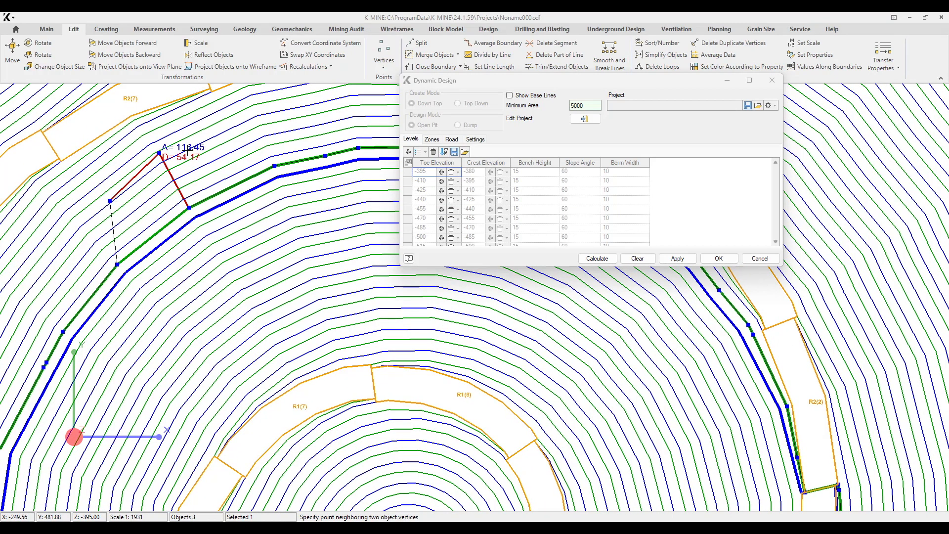
pyautogui.moveTo(160, 155); pyautogui.dragTo(161, 170, button='middle')
pyautogui.press('Escape')
# - Move four vertices beside the inserted ones outward to smooth the widened northwest platform, end editing and recalculate the design
pyautogui.moveTo(200, 188); pyautogui.dragTo(231, 145)
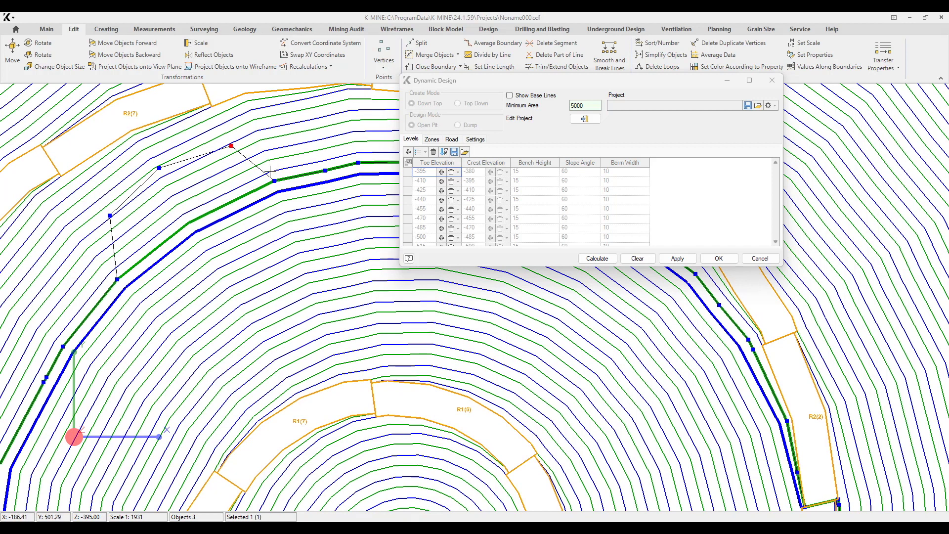
pyautogui.moveTo(275, 181); pyautogui.dragTo(332, 158)
pyautogui.moveTo(323, 169); pyautogui.dragTo(328, 160, button='middle')
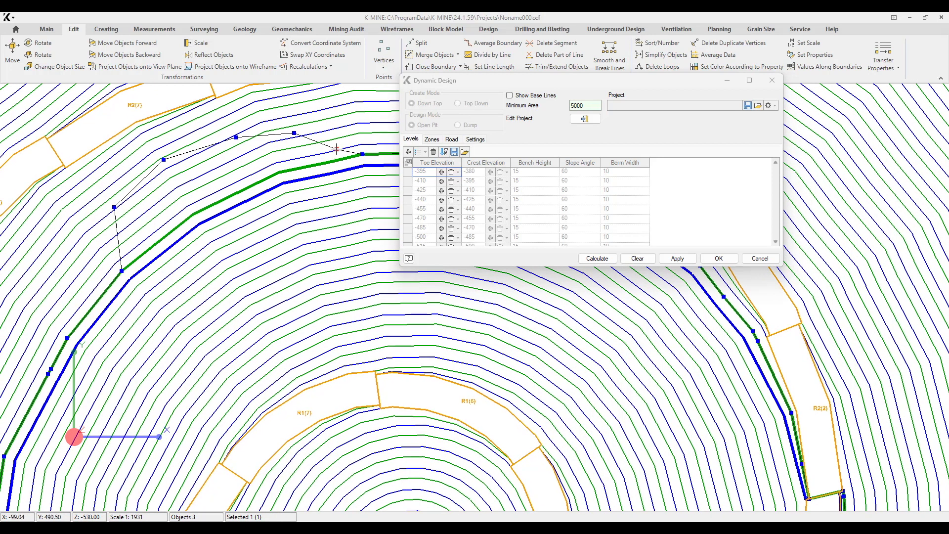
pyautogui.moveTo(336, 144); pyautogui.dragTo(334, 143)
pyautogui.moveTo(336, 171); pyautogui.dragTo(334, 156, button='middle')
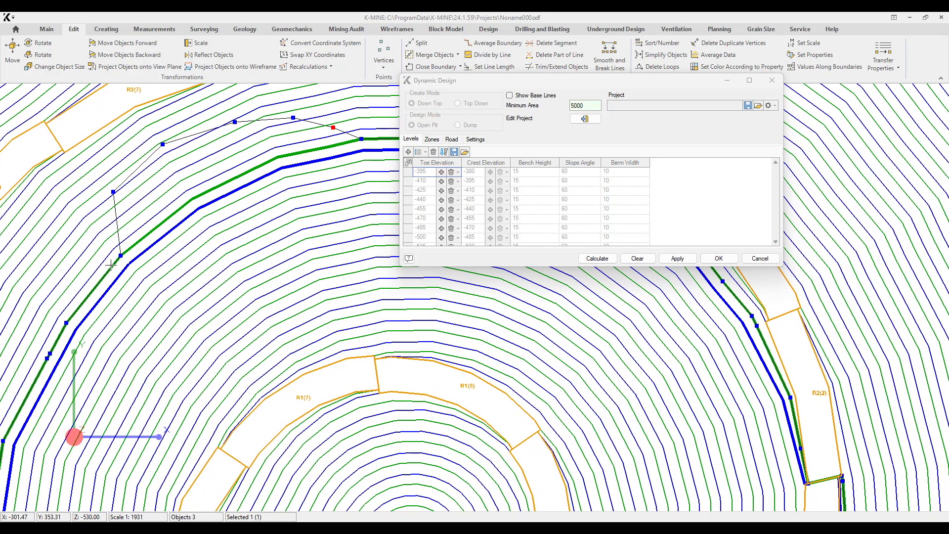
pyautogui.moveTo(120, 255); pyautogui.dragTo(91, 250)
pyautogui.scroll(-2, 141, 246)
pyautogui.moveTo(238, 243); pyautogui.dragTo(211, 251, button='middle')
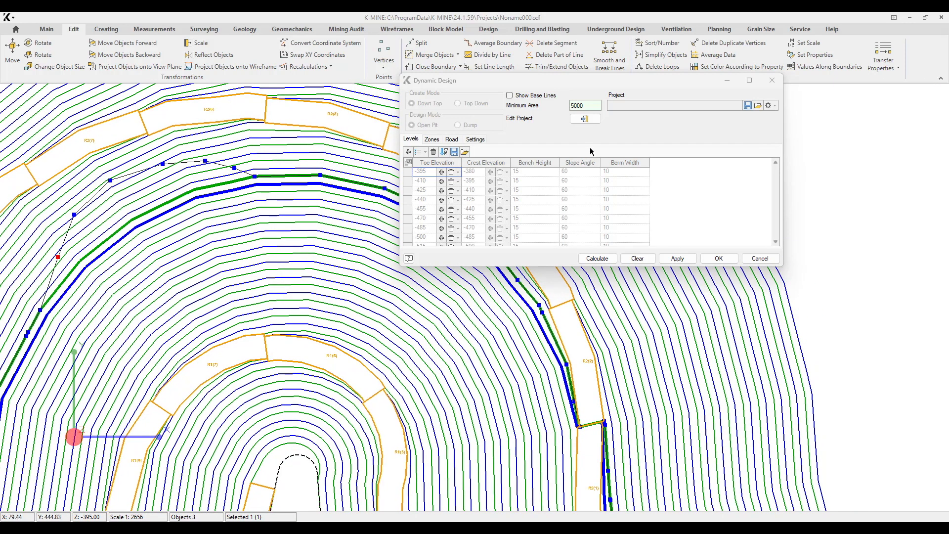
pyautogui.click(585, 119)
pyautogui.click(597, 259)
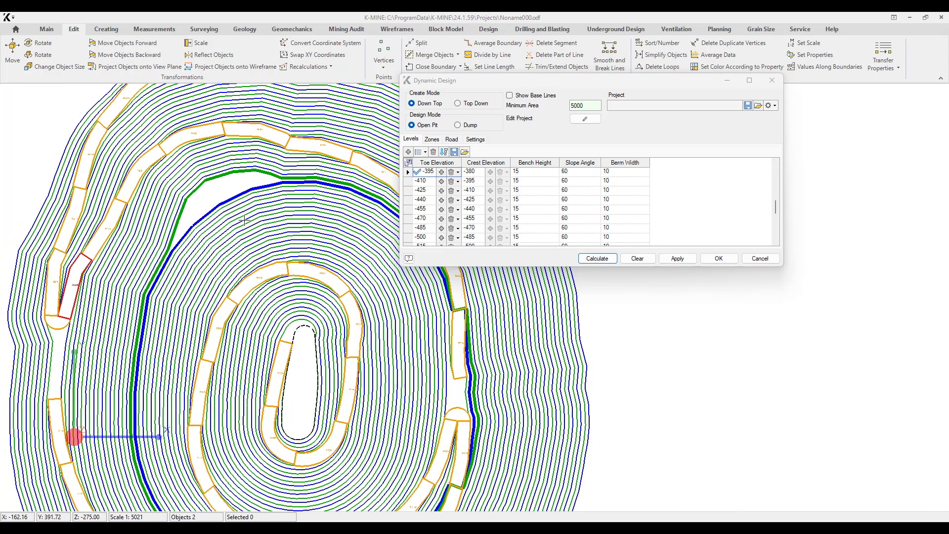
# - Try 25 as the start and end widths of road R2's ramp 3, recalculate, and restore both widths to 30
pyautogui.scroll(-2, 263, 177)
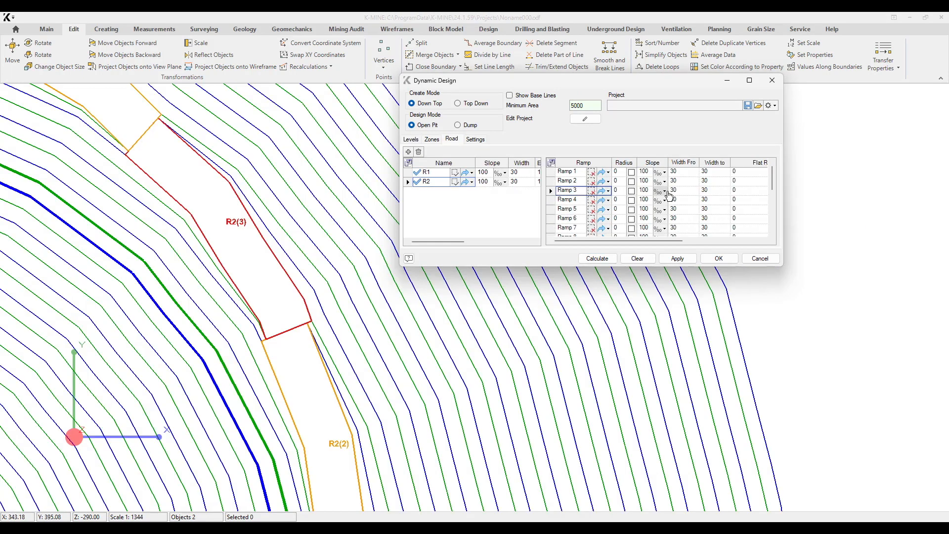
pyautogui.click(679, 190)
pyautogui.write('25')
pyautogui.write('25')
pyautogui.click(609, 259)
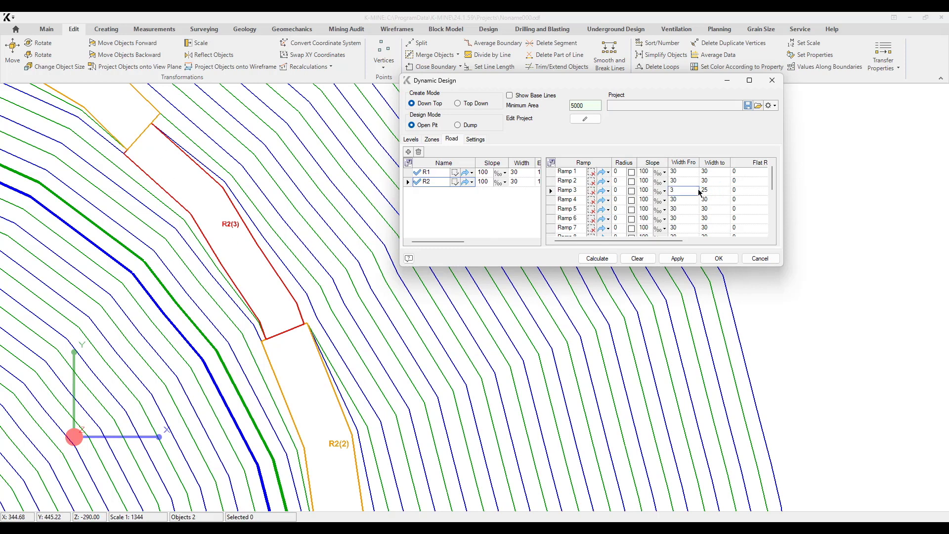
pyautogui.write('30')
pyautogui.click(608, 258)
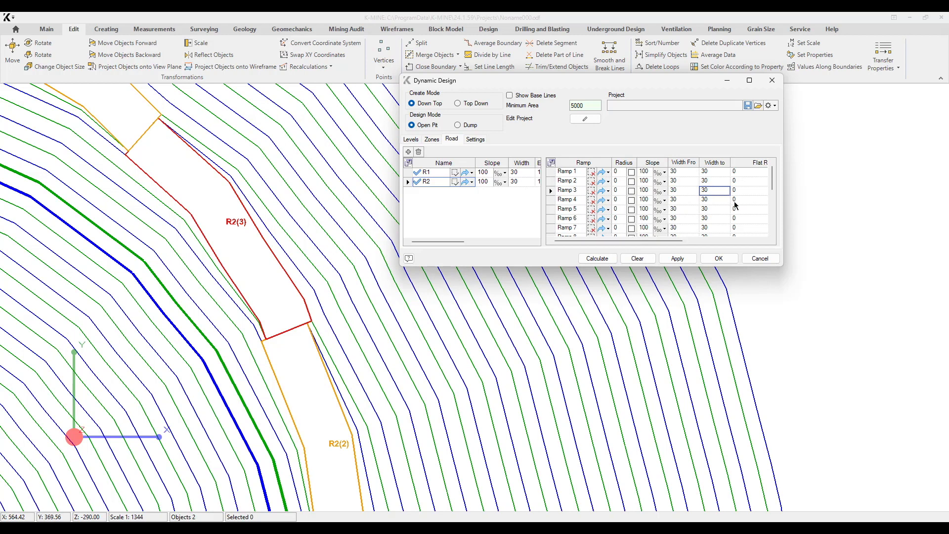
# - Widen the Dynamic Design dialog to view the ramps' Flat Road and Berm Entry settings
pyautogui.moveTo(785, 190); pyautogui.dragTo(906, 180)
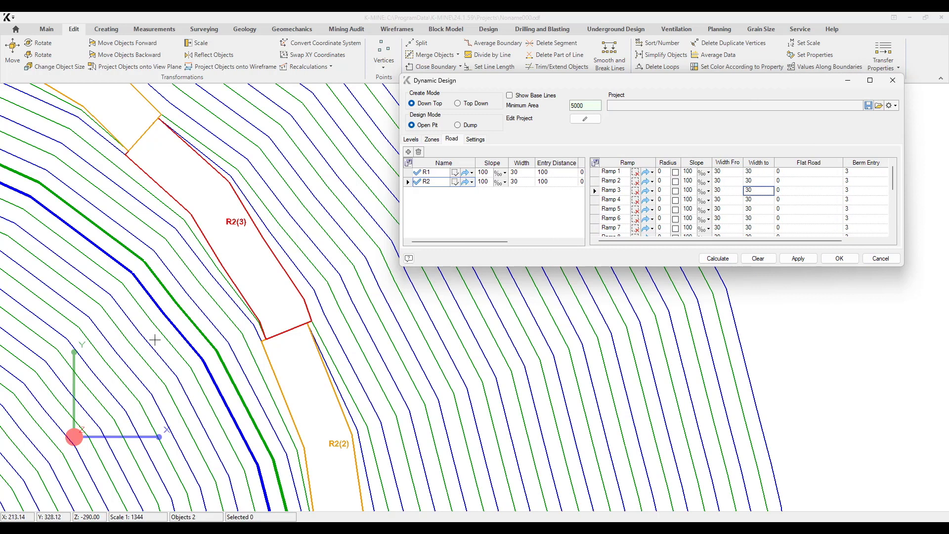
pyautogui.scroll(-3, 138, 297)
pyautogui.scroll(-2, 188, 282)
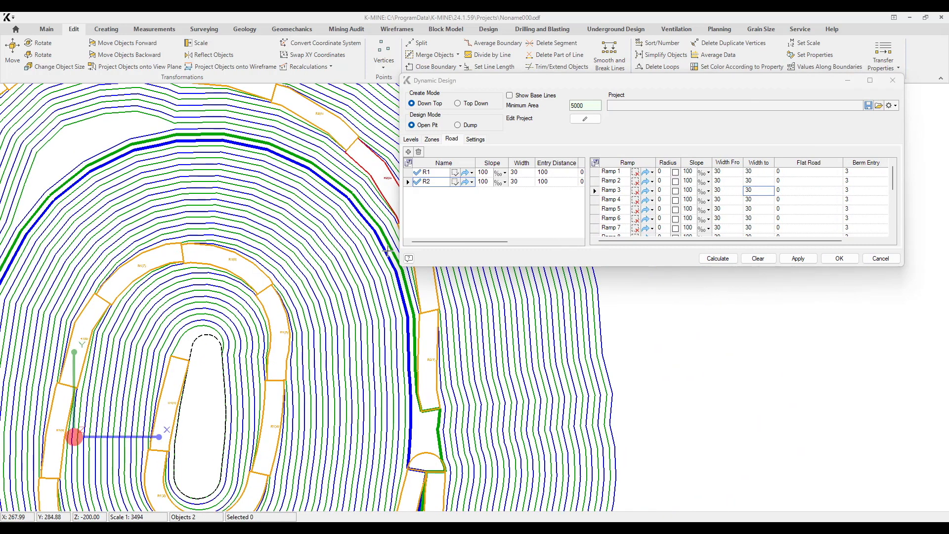
# - Distribute the design among layers under Pit_1, with dashed 0.5-wide toes, simple 0.6-wide crests and yellow 0.4-wide ramps, and recalculate
pyautogui.click(484, 141)
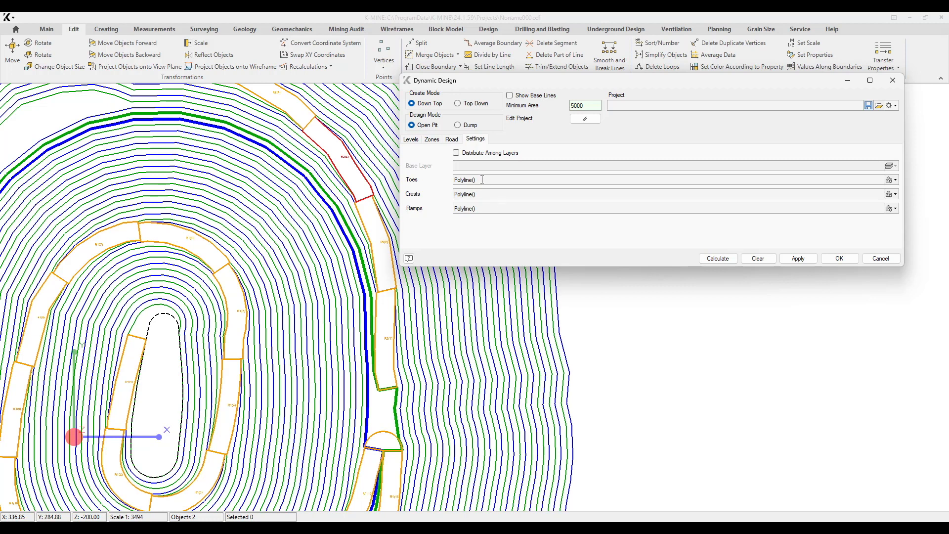
pyautogui.click(456, 153)
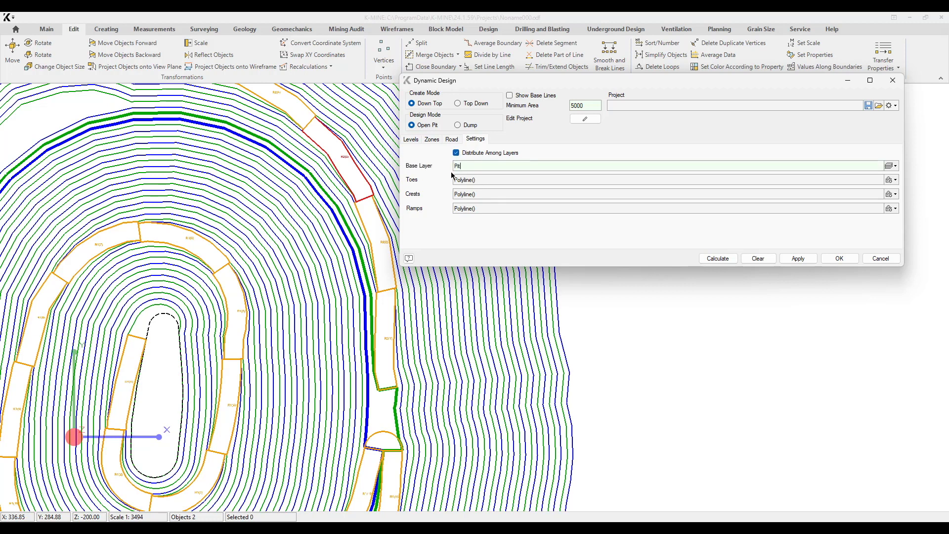
pyautogui.click(717, 258)
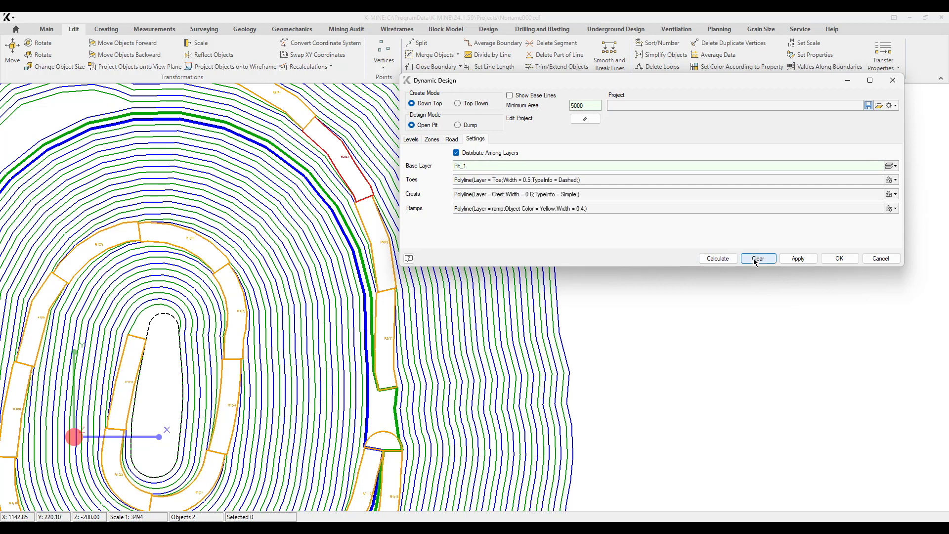
# - Apply the design to the drawing, clear the calculated preview and view the pit lines in 3D
pyautogui.click(797, 259)
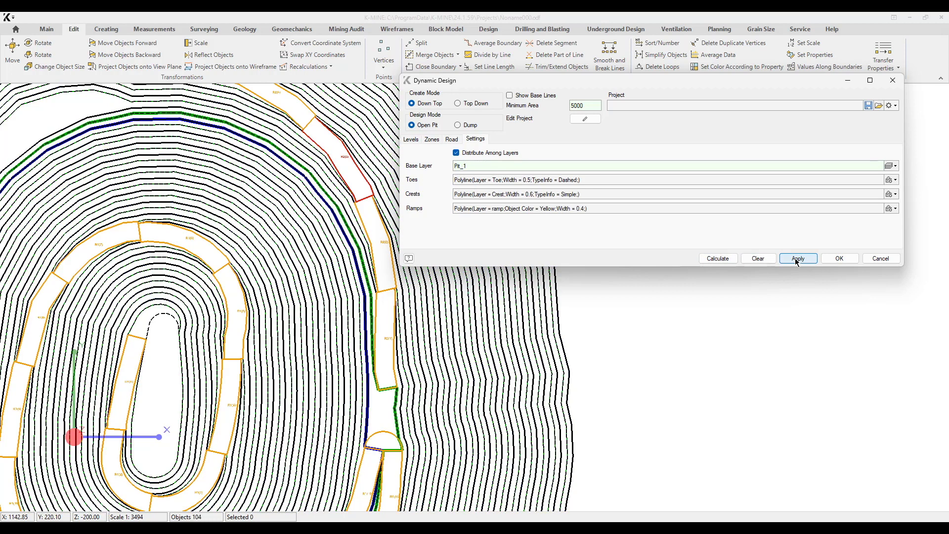
pyautogui.click(765, 263)
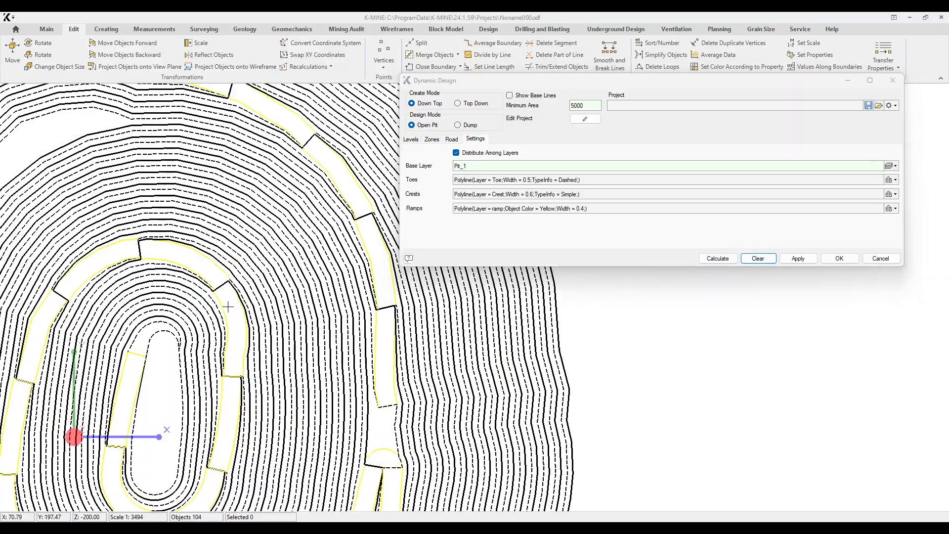
pyautogui.scroll(-4, 242, 328)
pyautogui.moveTo(239, 327); pyautogui.dragTo(186, 309, button='middle')
pyautogui.scroll(3, 179, 306)
pyautogui.moveTo(190, 259); pyautogui.dragTo(210, 217, button='middle')
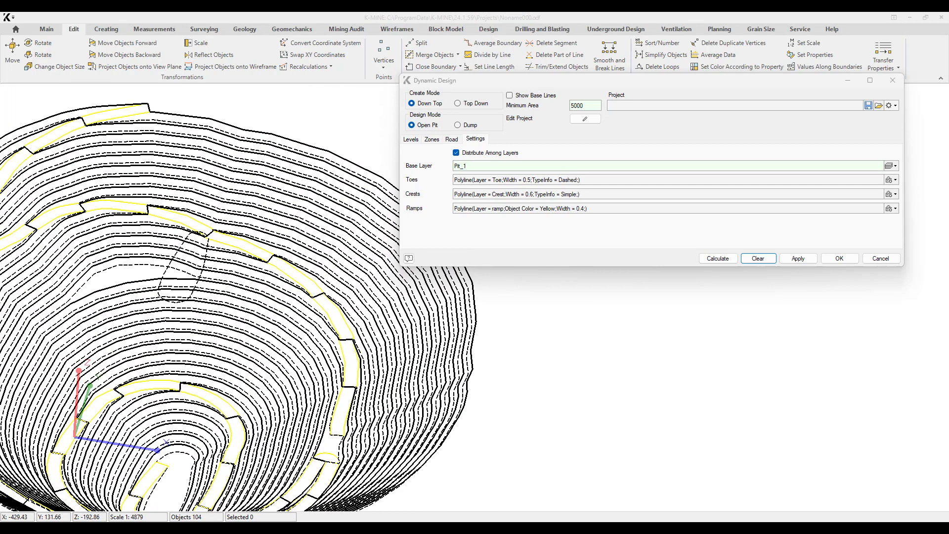
# - Expand the Pit_1 layer's -200 level in the Layer Editor and hide its Crest, ramp and Toe layers
pyautogui.click(671, 137)
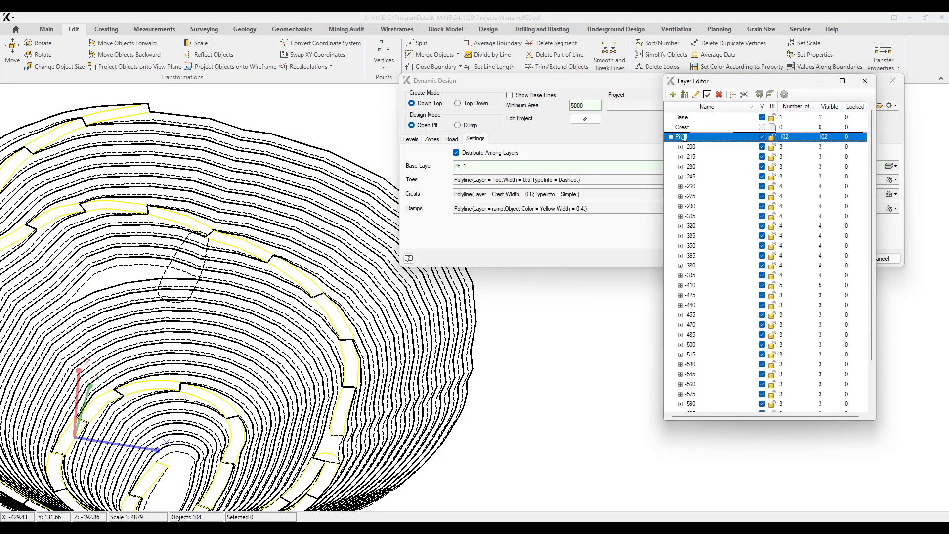
pyautogui.click(681, 147)
pyautogui.click(704, 156)
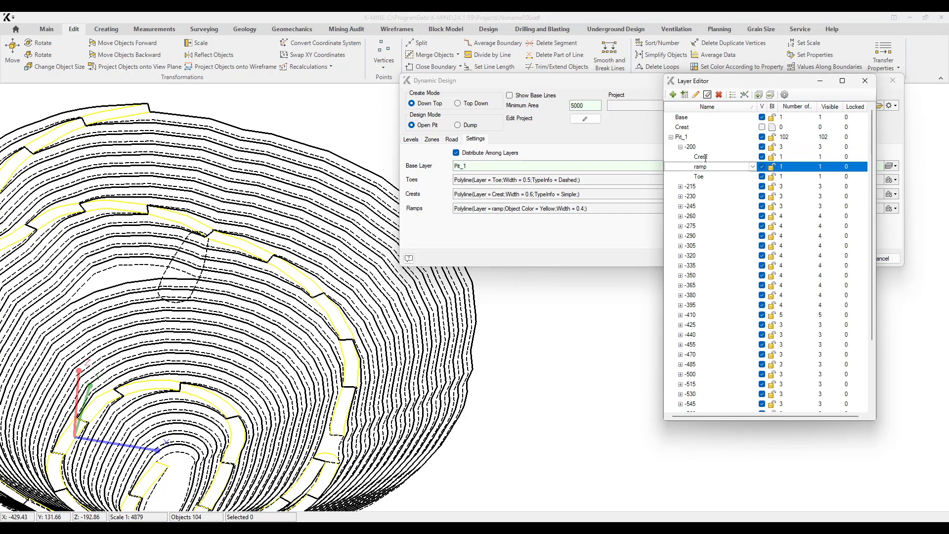
pyautogui.click(763, 157)
pyautogui.click(763, 167)
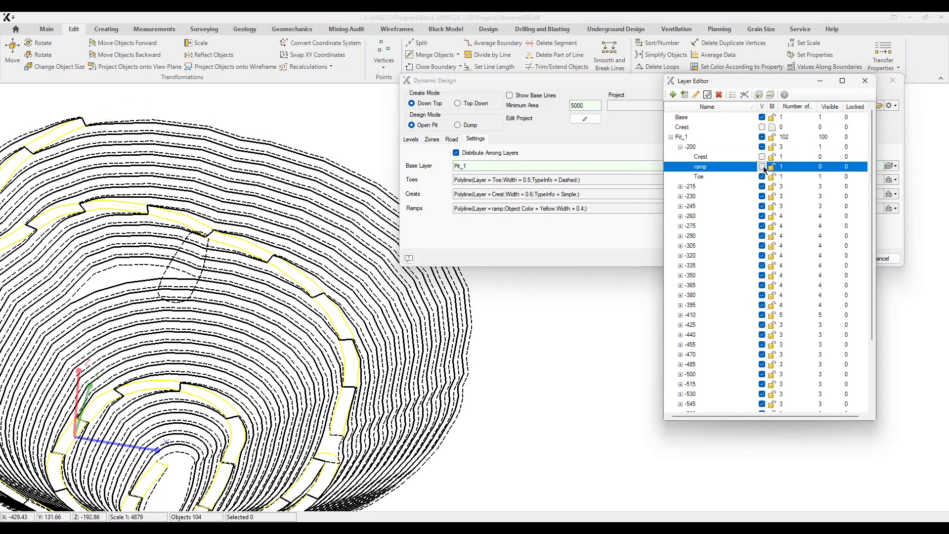
pyautogui.click(761, 177)
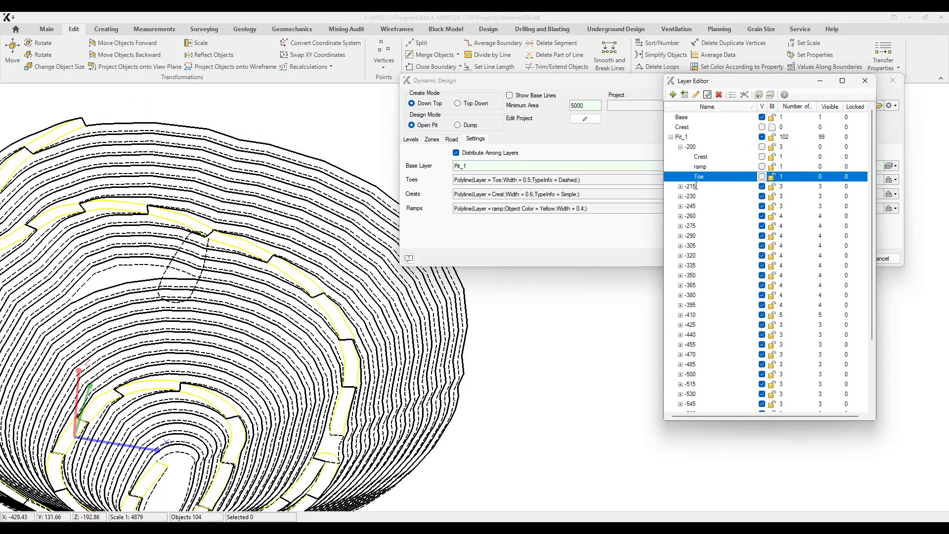
# - Hide the -215, -230, -245 and -260 level layers of Pit_1
pyautogui.click(761, 187)
pyautogui.click(762, 197)
pyautogui.click(761, 207)
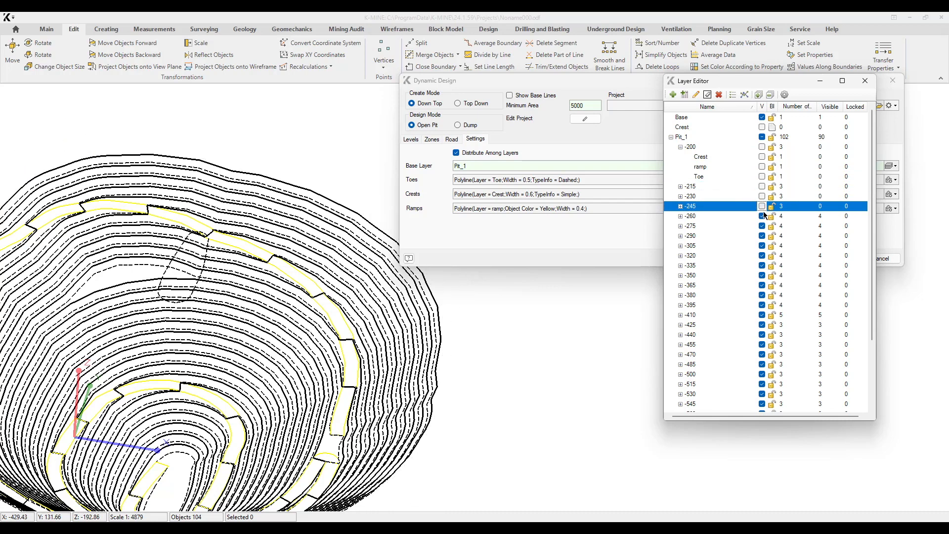
pyautogui.click(762, 216)
# - Delete the dashed base contour floating above the pit
pyautogui.moveTo(312, 279); pyautogui.dragTo(210, 276, button='middle')
pyautogui.scroll(-3, 294, 290)
pyautogui.scroll(6, 208, 262)
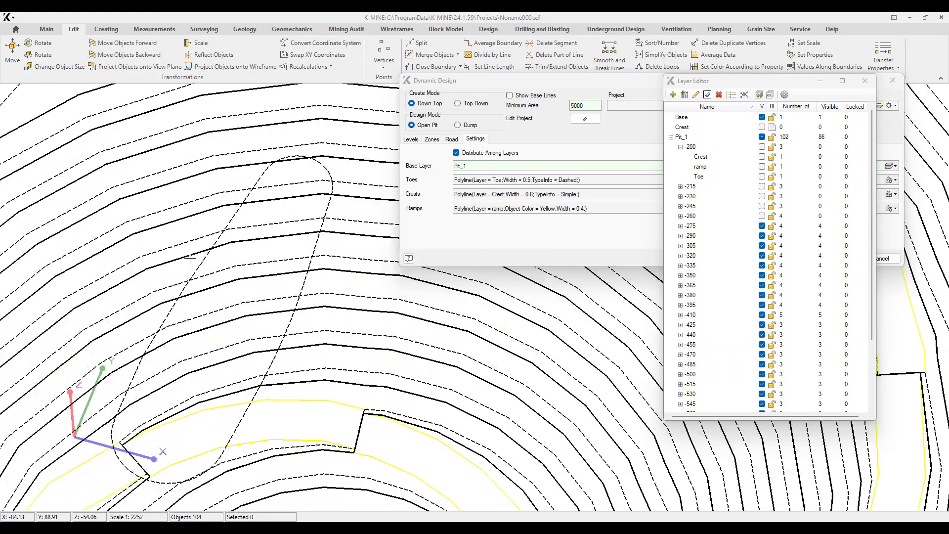
pyautogui.click(207, 260)
pyautogui.press('Delete')
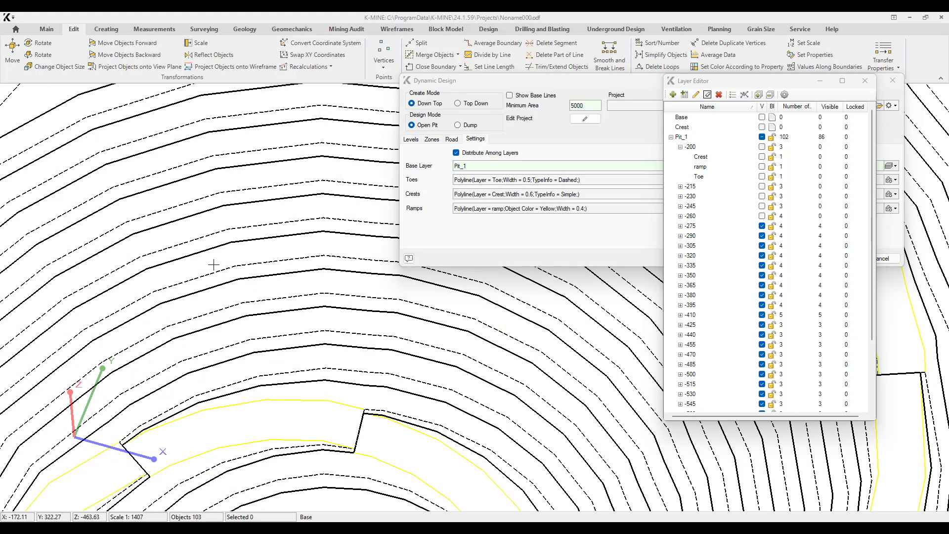
# - Select all visible pit lines in plan view, generate a wireframe surface from them and view it in 3D
pyautogui.scroll(-5, 261, 279)
pyautogui.scroll(-4, 262, 279)
pyautogui.press('t')
pyautogui.moveTo(241, 290); pyautogui.dragTo(258, 194, button='middle')
pyautogui.moveTo(162, 391); pyautogui.dragTo(362, 155)
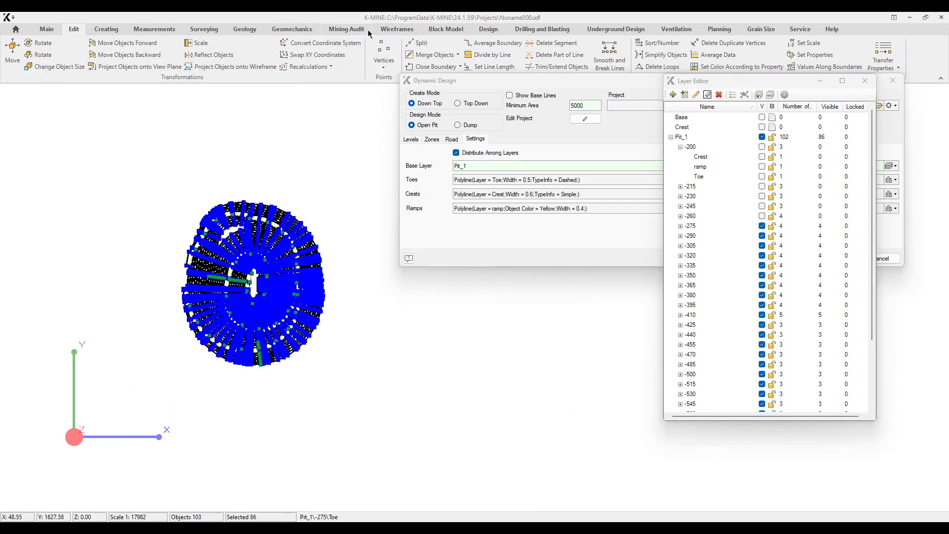
pyautogui.click(388, 30)
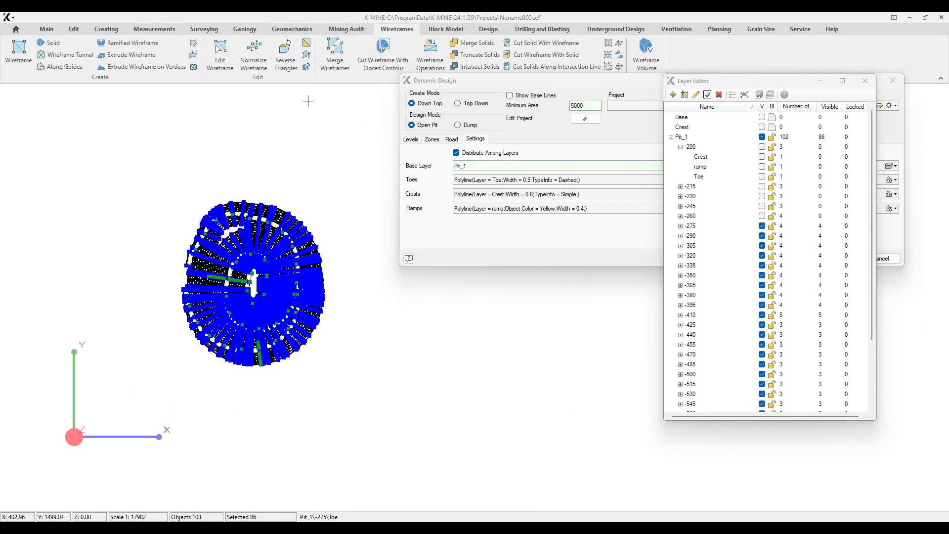
pyautogui.click(430, 50)
pyautogui.click(508, 330)
pyautogui.scroll(4, 250, 282)
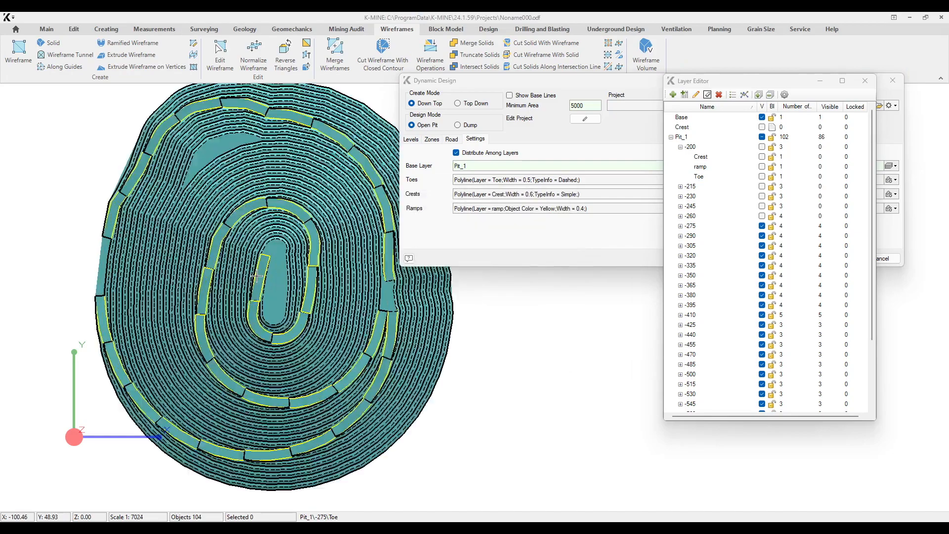
pyautogui.moveTo(270, 263); pyautogui.dragTo(262, 320, button='middle')
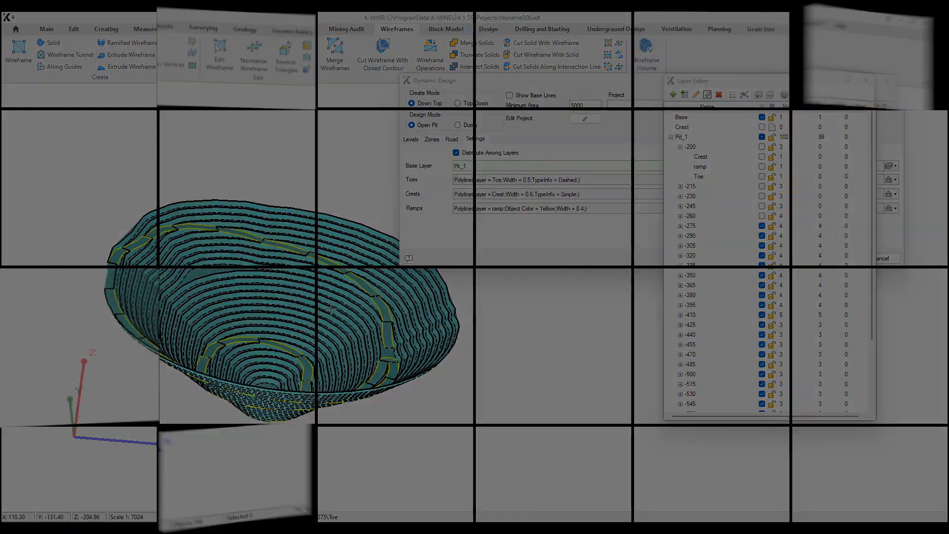